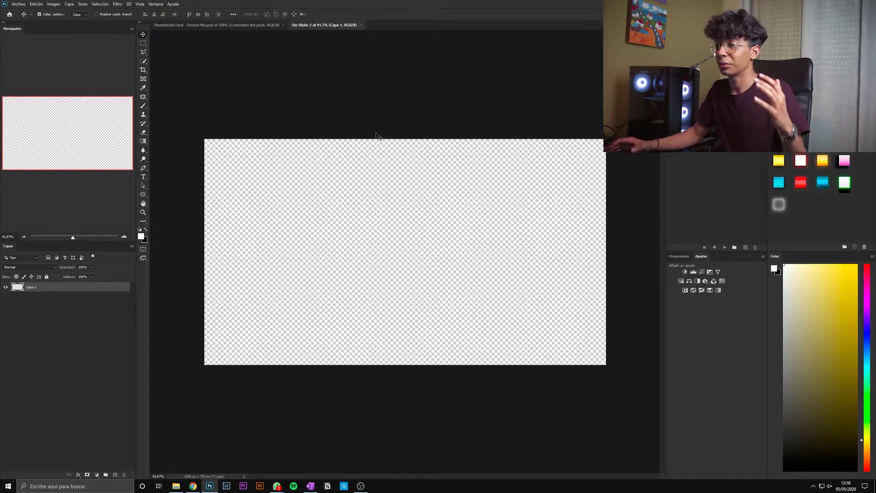
- Pick the Brush tool and drag-resize the soft round brush on the canvas to about 435 px
{"action": "left_click", "coordinate": [219, 25]}
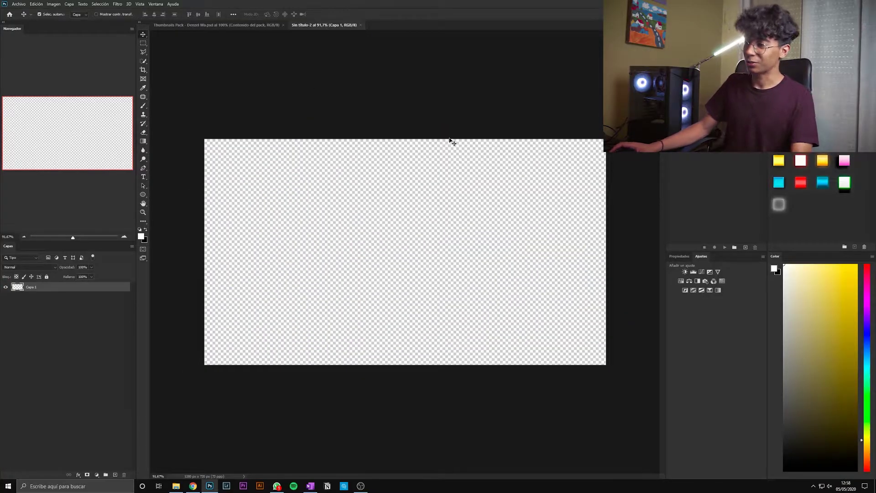
{"action": "mouse_move", "coordinate": [368, 258]}
{"action": "left_mouse_down"}
{"action": "mouse_move", "coordinate": [444, 263]}
{"action": "mouse_move", "coordinate": [346, 296]}
{"action": "mouse_move", "coordinate": [301, 263]}
{"action": "left_mouse_up"}
{"action": "left_click_drag", "start_coordinate": [454, 271], "coordinate": [515, 284]}
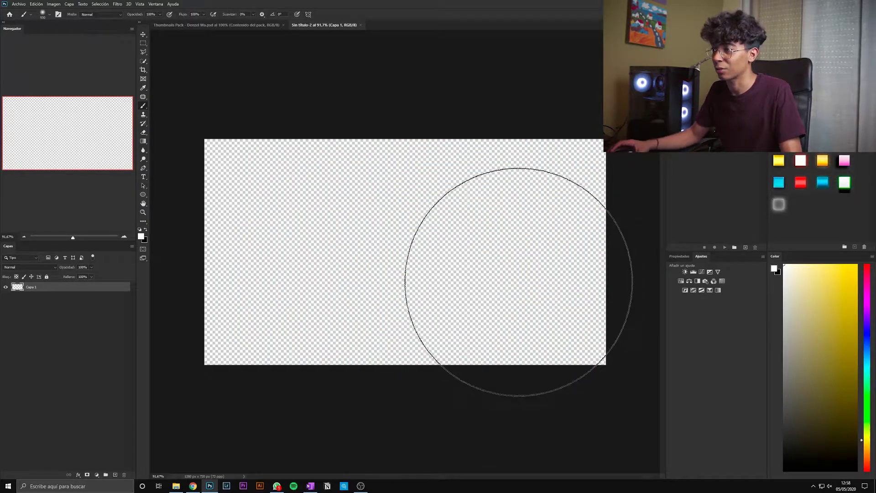
{"action": "left_click_drag", "start_coordinate": [389, 248], "coordinate": [324, 238]}
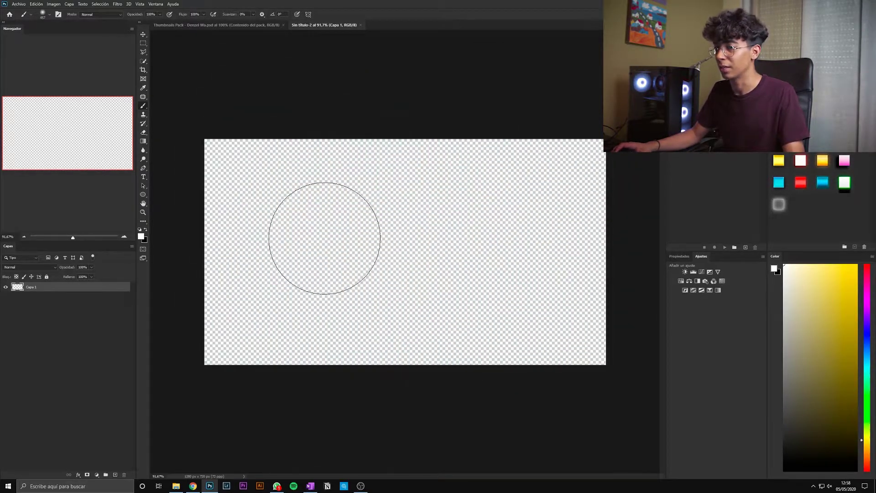
{"action": "left_click_drag", "start_coordinate": [344, 236], "coordinate": [332, 246]}
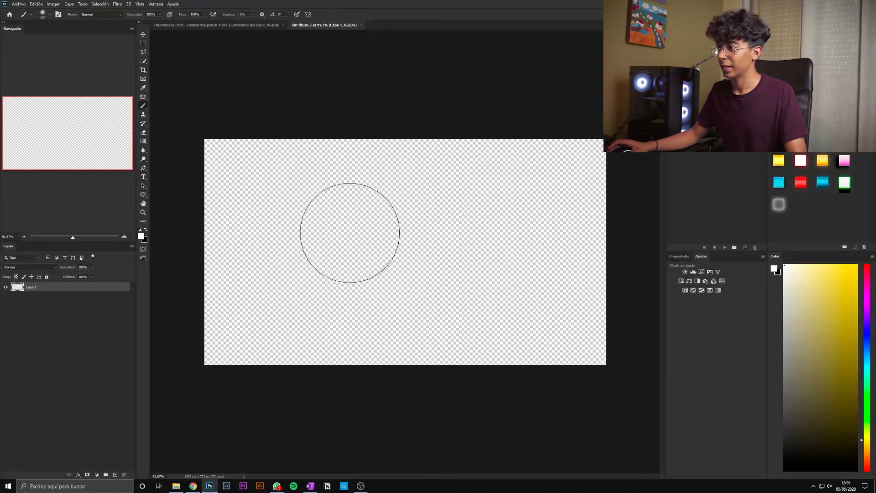
- Drag on the canvas to enlarge the soft brush toward about 570 px
{"action": "mouse_move", "coordinate": [350, 232]}
{"action": "left_mouse_down"}
{"action": "mouse_move", "coordinate": [384, 287]}
{"action": "mouse_move", "coordinate": [368, 222]}
{"action": "mouse_move", "coordinate": [283, 229]}
{"action": "mouse_move", "coordinate": [375, 235]}
{"action": "mouse_move", "coordinate": [384, 106]}
{"action": "left_mouse_up"}
- Raise brush hardness to about half, undo yellow test dabs, and resize the brush to about 612 px
{"action": "mouse_move", "coordinate": [382, 63]}
{"action": "left_mouse_down"}
{"action": "mouse_move", "coordinate": [360, 363]}
{"action": "mouse_move", "coordinate": [372, 268]}
{"action": "mouse_move", "coordinate": [354, 184]}
{"action": "mouse_move", "coordinate": [370, 382]}
{"action": "mouse_move", "coordinate": [328, 385]}
{"action": "left_mouse_up"}
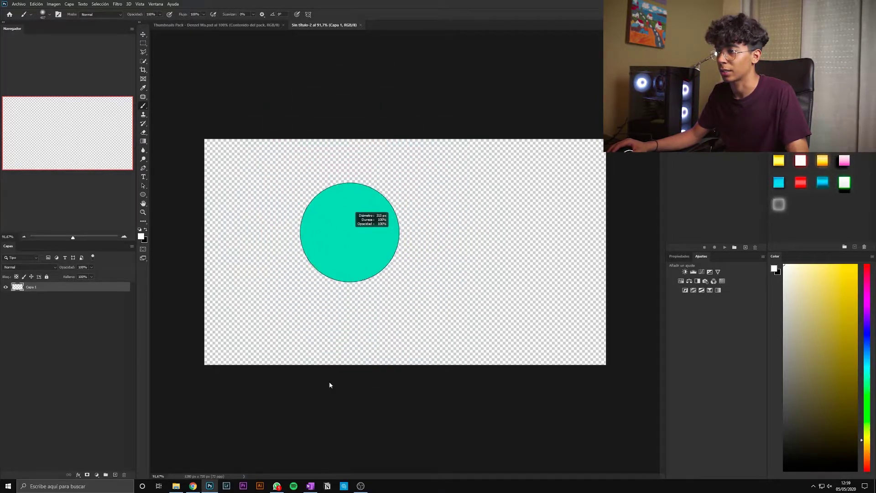
{"action": "key", "text": "ctrl+z"}
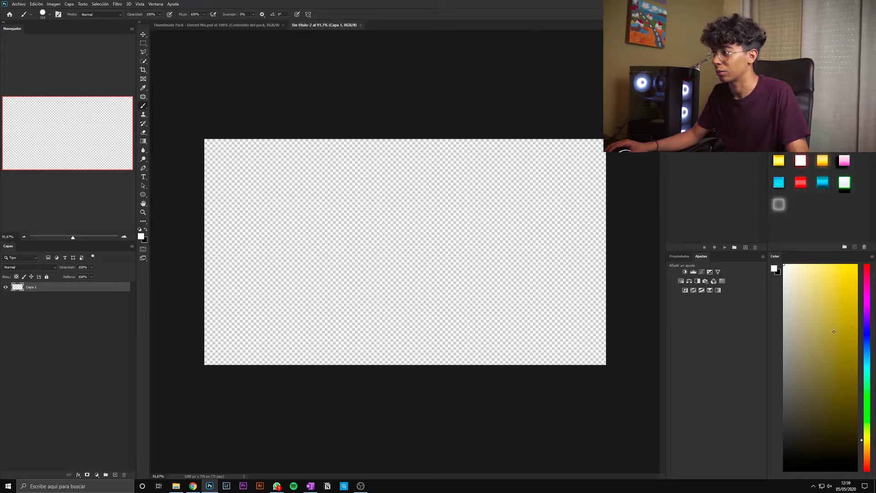
{"action": "left_click", "coordinate": [377, 248]}
{"action": "key", "text": "ctrl+z"}
{"action": "left_click_drag", "start_coordinate": [401, 251], "coordinate": [427, 303]}
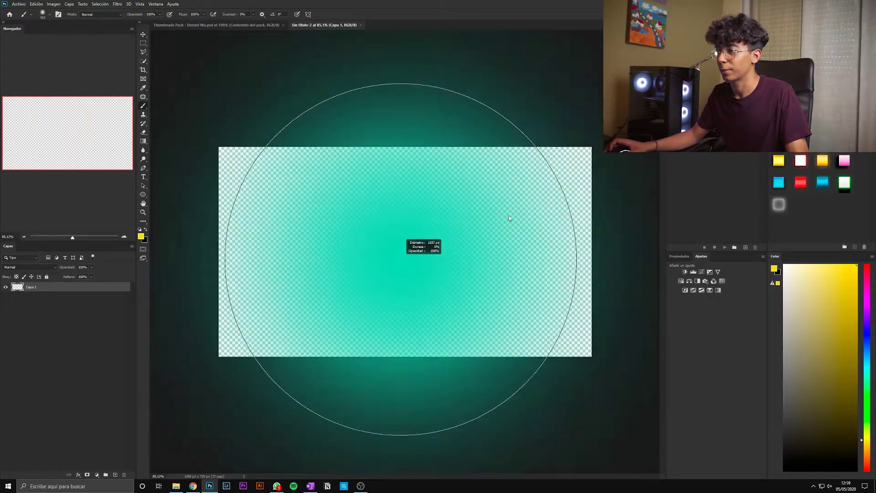
{"action": "mouse_move", "coordinate": [510, 219]}
{"action": "left_mouse_down"}
{"action": "mouse_move", "coordinate": [404, 79]}
{"action": "mouse_move", "coordinate": [366, 218]}
{"action": "left_mouse_up"}
- Try a very large brush preset, stamp it in yellow, then resize the soft brush to about 459 px
{"action": "right_click", "coordinate": [369, 218]}
{"action": "scroll", "coordinate": [500, 348], "scroll_direction": "down", "scroll_amount": 2}
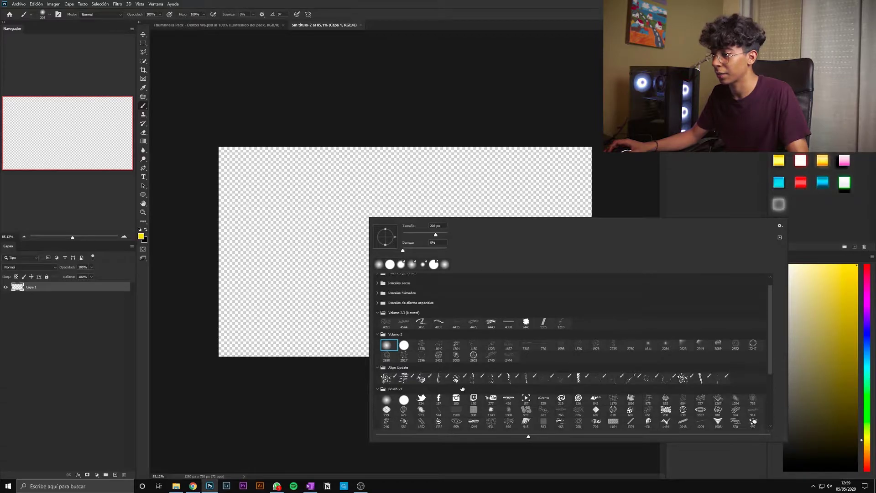
{"action": "left_click", "coordinate": [527, 301]}
{"action": "left_click_drag", "start_coordinate": [339, 239], "coordinate": [343, 241]}
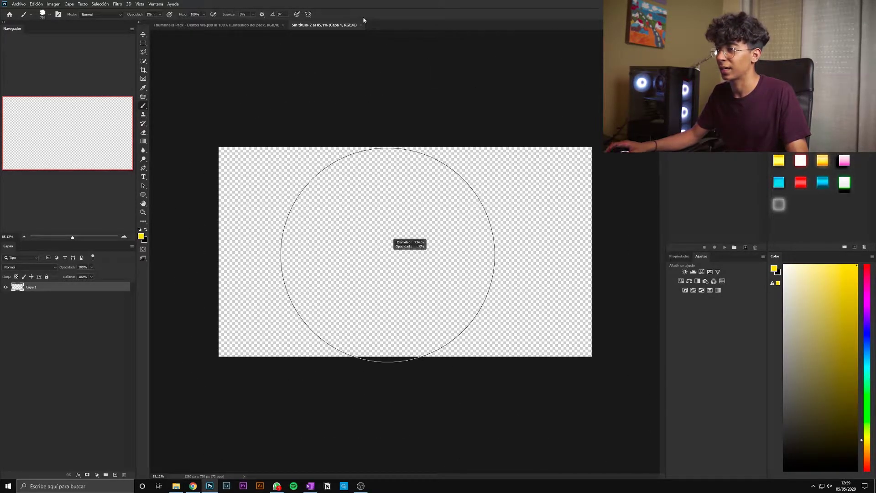
{"action": "left_click", "coordinate": [404, 249]}
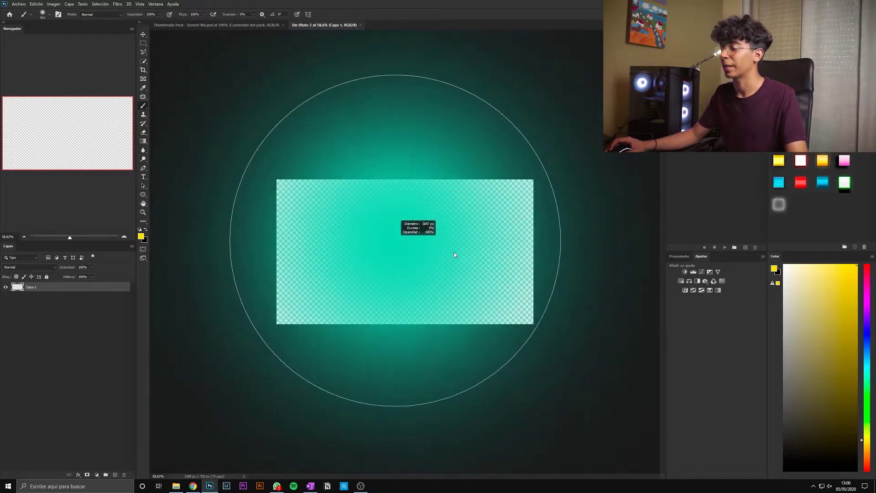
{"action": "left_click_drag", "start_coordinate": [454, 255], "coordinate": [389, 254]}
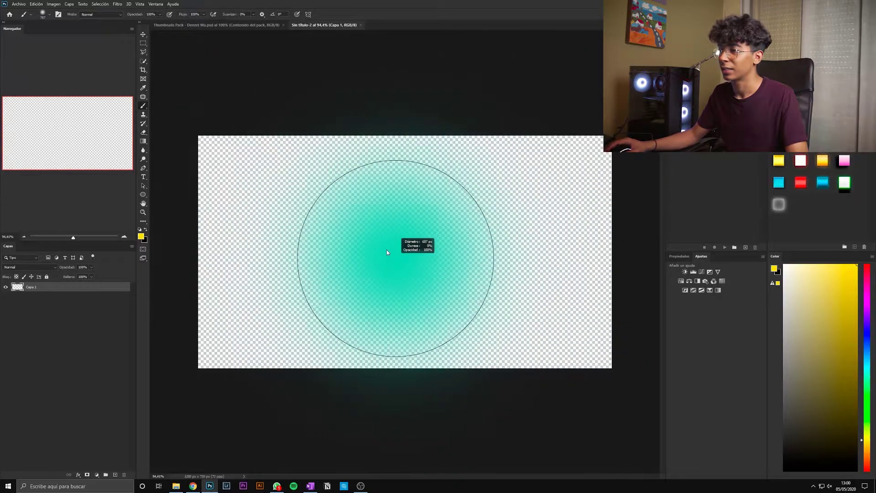
{"action": "right_click", "coordinate": [412, 243]}
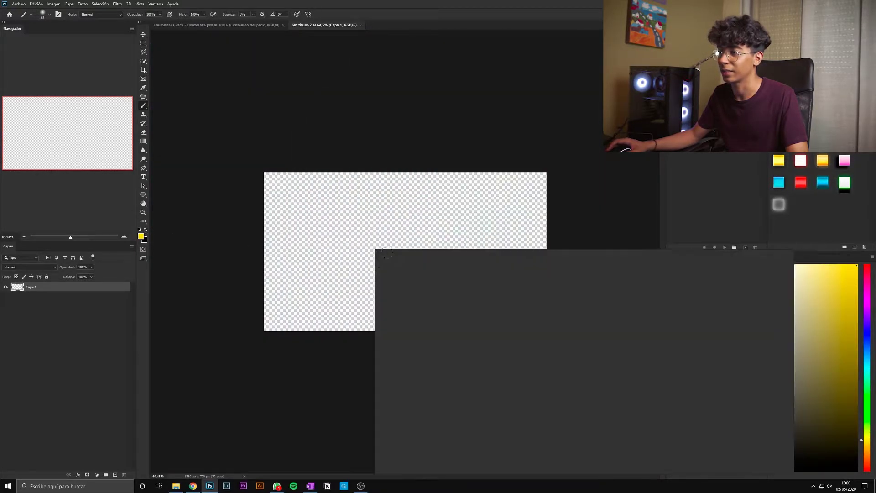
{"action": "left_click_drag", "start_coordinate": [391, 221], "coordinate": [435, 221]}
- Set the cursor preferences' brush preview colour to teal 7cdbb4 and check it by resizing the brush
{"action": "scroll", "coordinate": [435, 221], "scroll_direction": "up", "scroll_amount": 1}
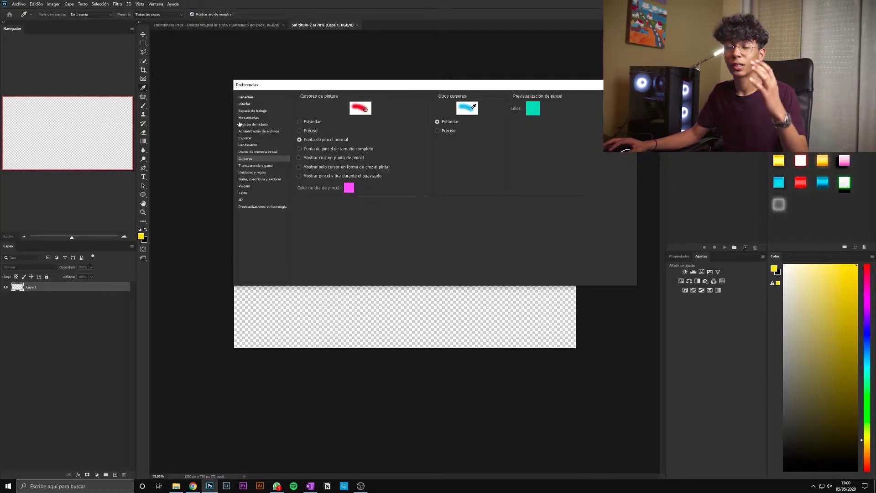
{"action": "left_click_drag", "start_coordinate": [280, 89], "coordinate": [308, 93]}
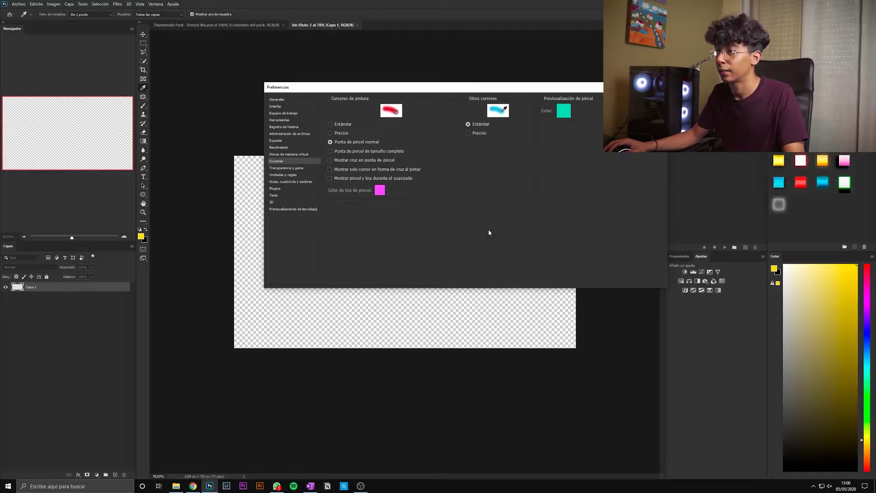
{"action": "left_click", "coordinate": [564, 111]}
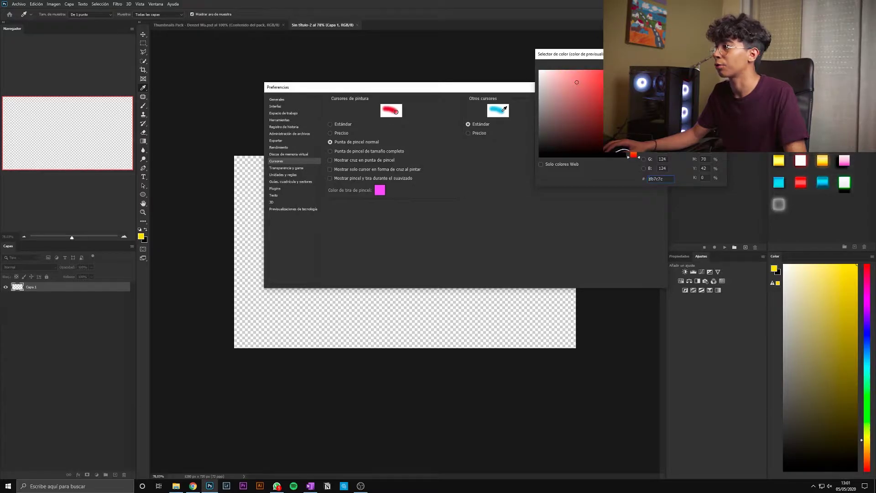
{"action": "key", "text": "Return"}
{"action": "key", "text": "Return"}
{"action": "key", "text": "b"}
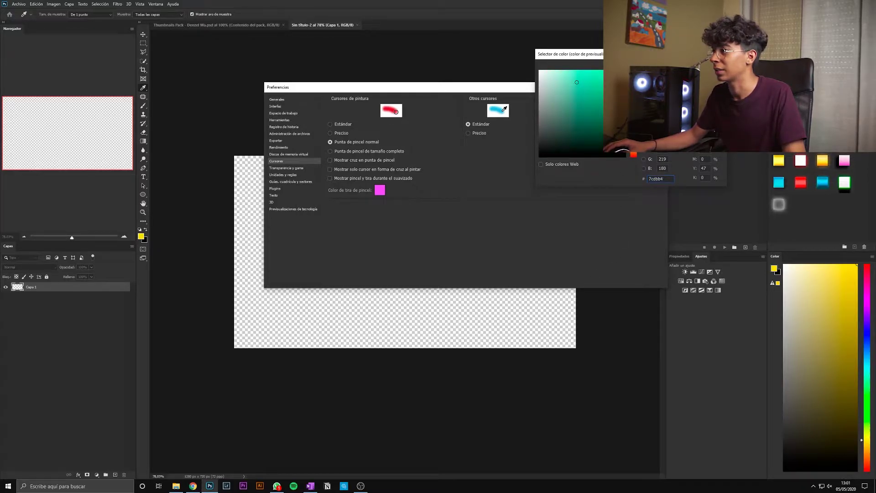
{"action": "key", "text": "Return"}
{"action": "key", "text": "Return"}
{"action": "key", "text": "b"}
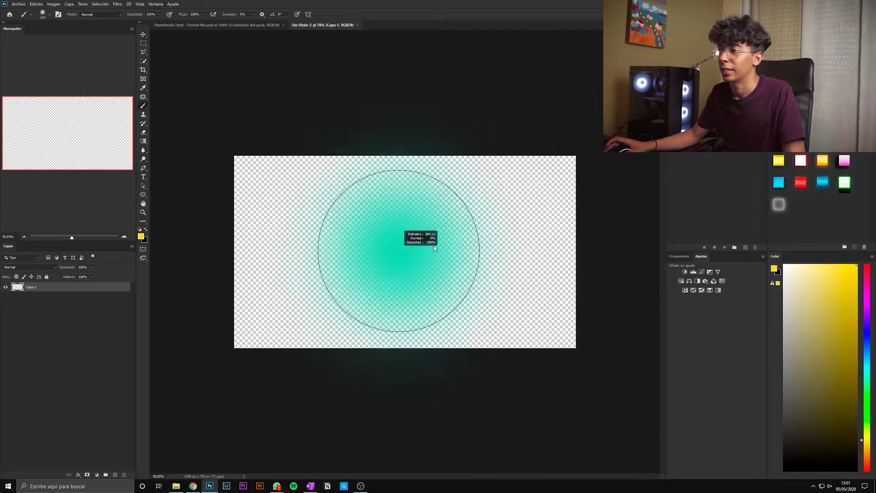
{"action": "left_click_drag", "start_coordinate": [417, 225], "coordinate": [376, 234]}
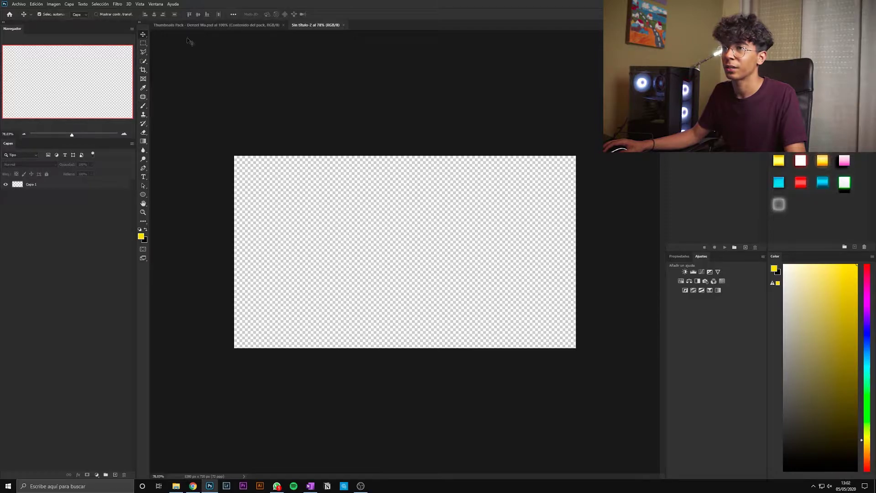
- Drop the DW Thumbnails pack cover into the blank document and zoom in to inspect it
{"action": "left_click_drag", "start_coordinate": [166, 42], "coordinate": [393, 297]}
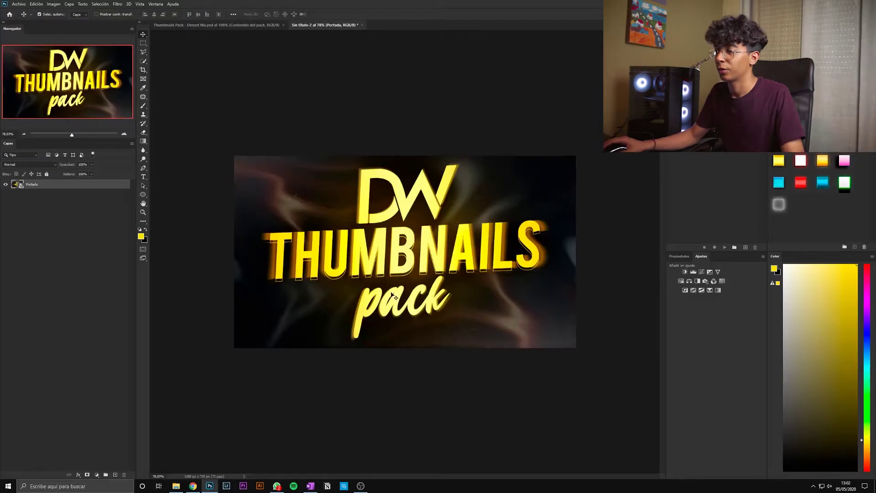
{"action": "key", "text": "ctrl+plus"}
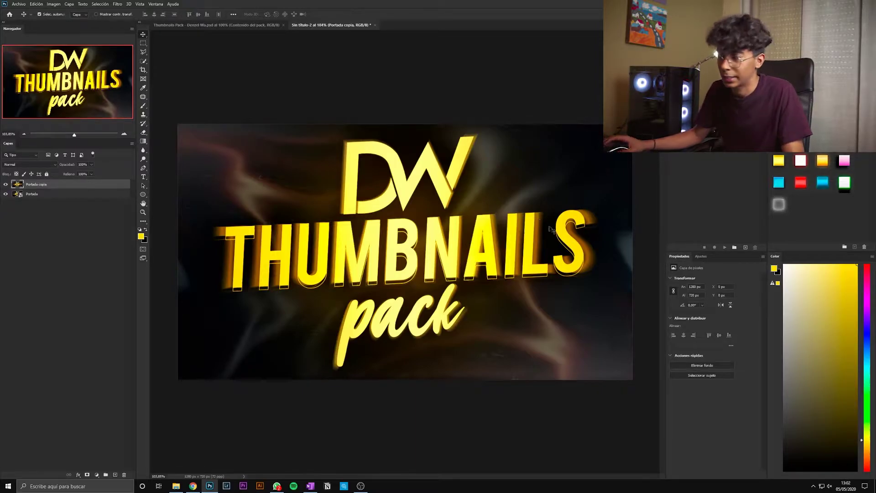
{"action": "scroll", "coordinate": [404, 296], "scroll_direction": "up", "scroll_amount": 1}
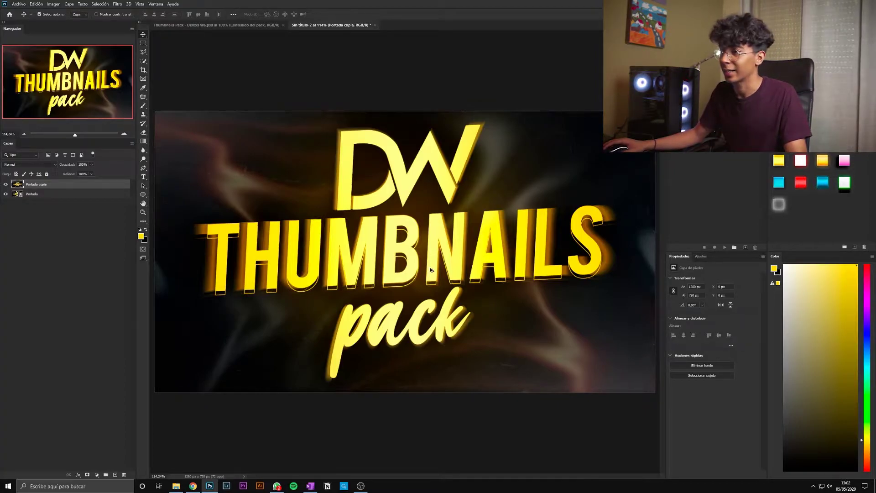
{"action": "scroll", "coordinate": [431, 270], "scroll_direction": "down", "scroll_amount": 3}
{"action": "scroll", "coordinate": [440, 277], "scroll_direction": "up", "scroll_amount": 2}
{"action": "scroll", "coordinate": [440, 277], "scroll_direction": "down", "scroll_amount": 2}
{"action": "scroll", "coordinate": [441, 277], "scroll_direction": "down", "scroll_amount": 1}
{"action": "scroll", "coordinate": [502, 251], "scroll_direction": "up", "scroll_amount": 3}
{"action": "scroll", "coordinate": [544, 233], "scroll_direction": "up", "scroll_amount": 1}
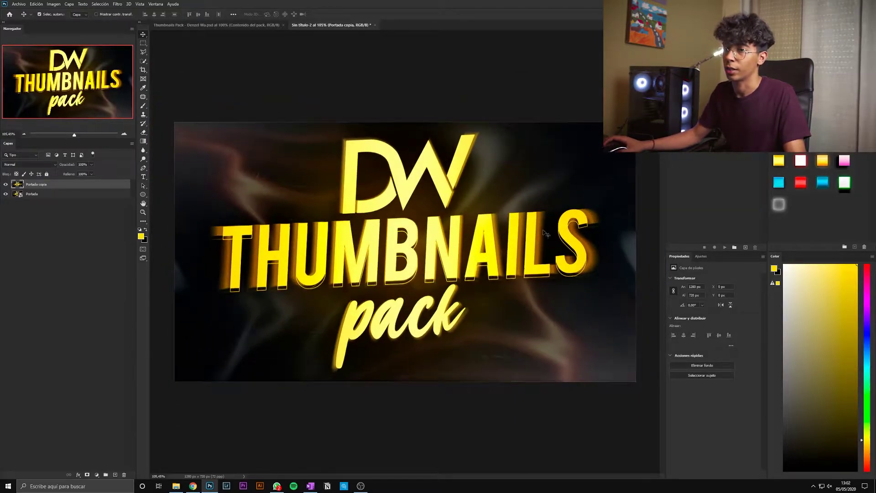
{"action": "scroll", "coordinate": [544, 233], "scroll_direction": "down", "scroll_amount": 3}
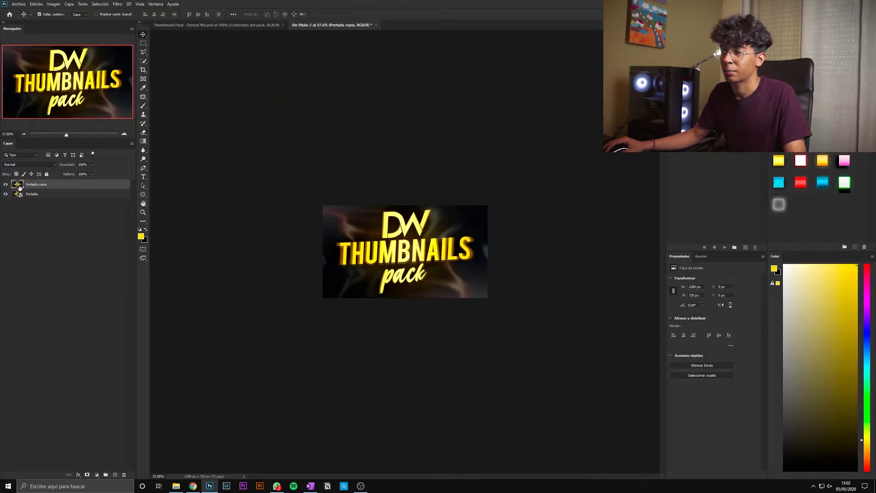
- Fit the whole cover image to the window and switch to the Brush
{"action": "key", "text": "ctrl+0"}
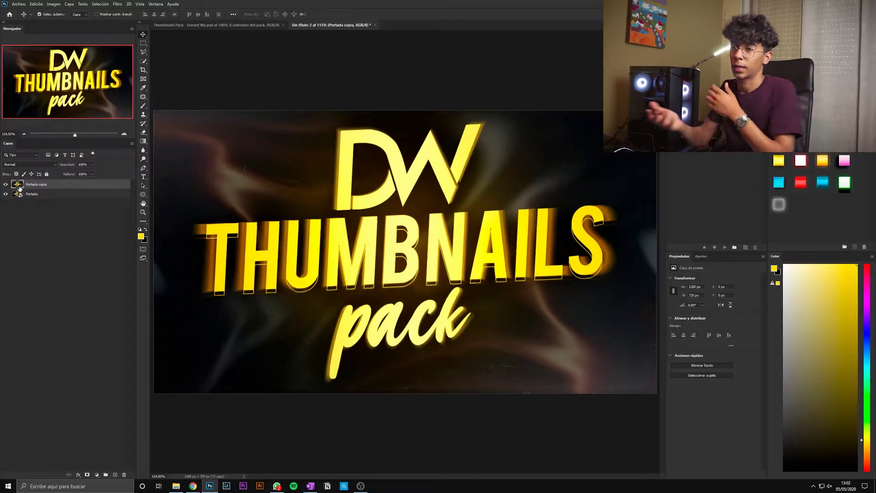
{"action": "scroll", "coordinate": [432, 233], "scroll_direction": "down", "scroll_amount": 2}
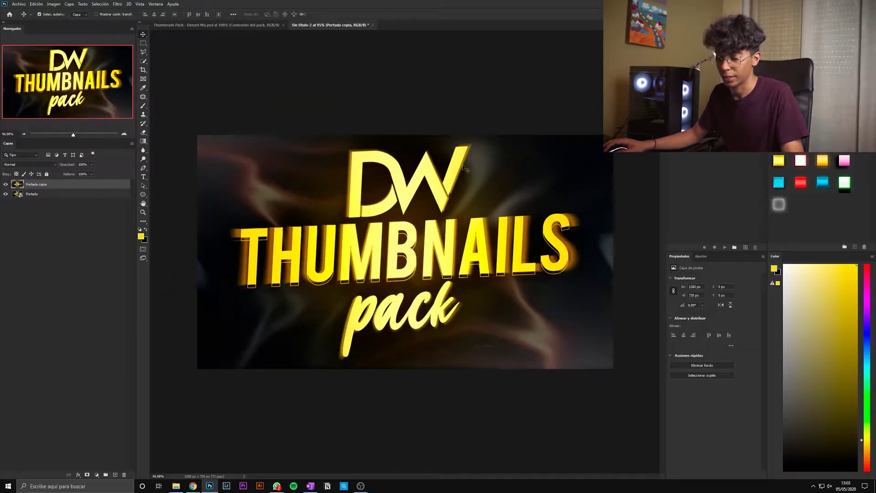
{"action": "key", "text": "b"}
{"action": "key", "text": "ctrl+0"}
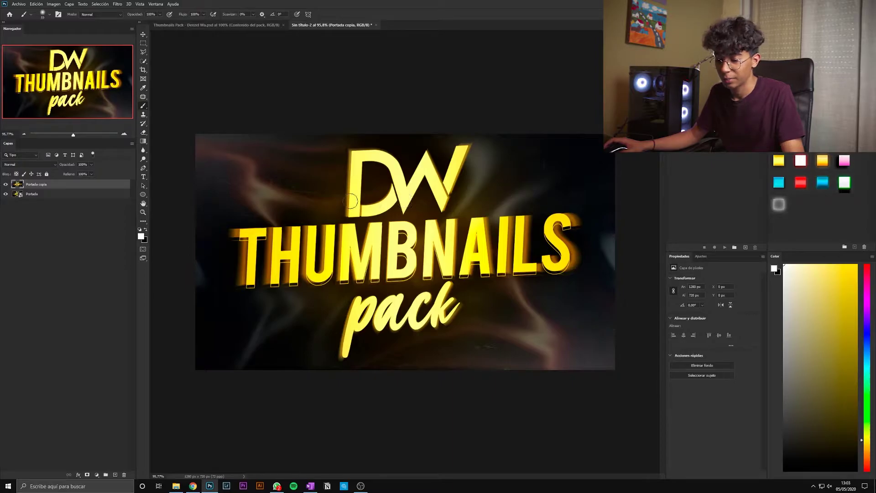
- Hide the original Portada layer, erase the area right of DW, and paint a soft white patch there
{"action": "left_click", "coordinate": [6, 194]}
{"action": "key", "text": "e"}
{"action": "key", "text": "bracketright"}
{"action": "key", "text": "bracketright"}
{"action": "key", "text": "bracketright"}
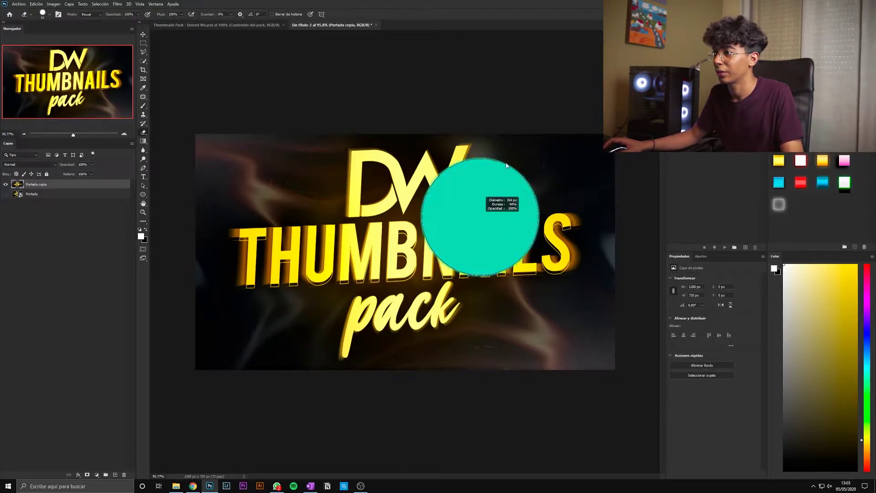
{"action": "key", "text": "bracketleft"}
{"action": "key", "text": "bracketleft"}
{"action": "key", "text": "bracketleft"}
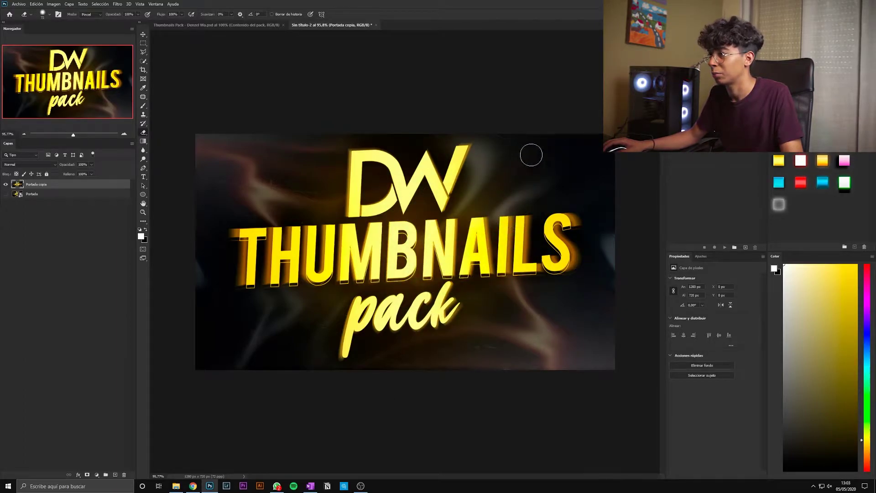
{"action": "left_click_drag", "start_coordinate": [506, 151], "coordinate": [513, 154]}
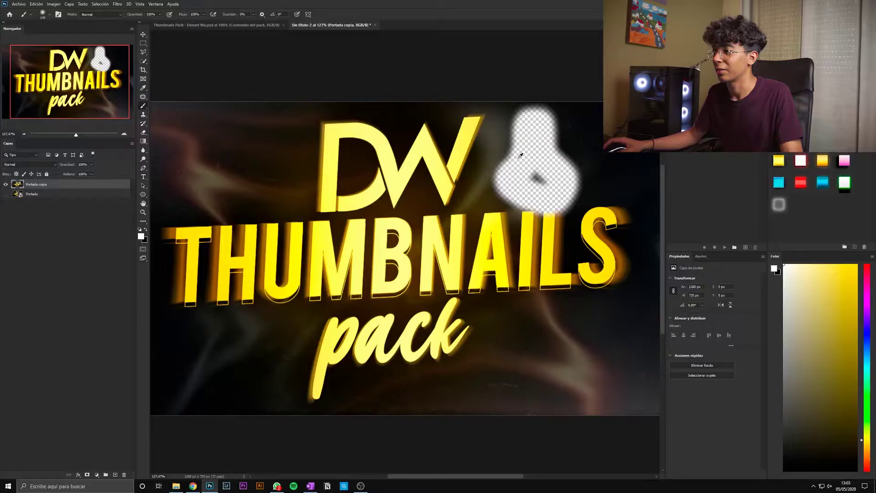
{"action": "mouse_move", "coordinate": [518, 163]}
{"action": "left_mouse_down"}
{"action": "mouse_move", "coordinate": [544, 201]}
{"action": "mouse_move", "coordinate": [538, 156]}
{"action": "mouse_move", "coordinate": [509, 172]}
{"action": "left_mouse_up"}
- Shift the thumbnail layer across the canvas and crop tighter around the text with a slight rotation
{"action": "scroll", "coordinate": [509, 172], "scroll_direction": "down", "scroll_amount": 3}
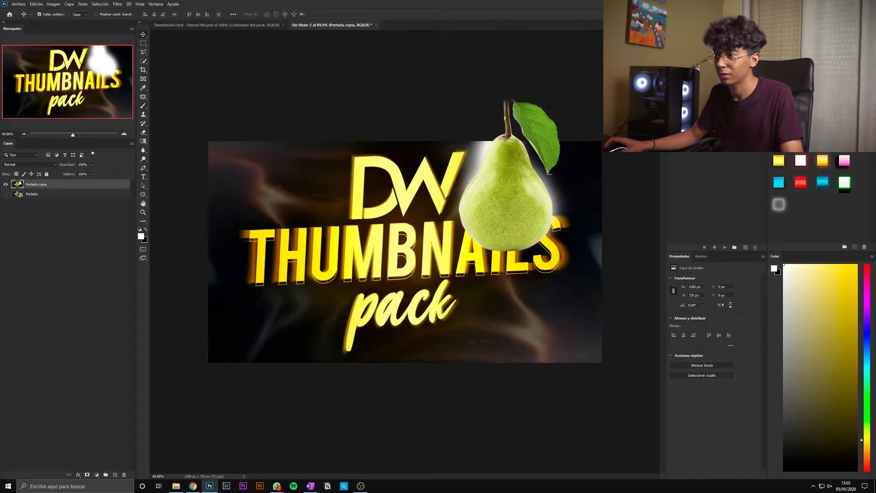
{"action": "key", "text": "v"}
{"action": "mouse_move", "coordinate": [405, 252]}
{"action": "left_mouse_down"}
{"action": "mouse_move", "coordinate": [325, 310]}
{"action": "mouse_move", "coordinate": [302, 297]}
{"action": "mouse_move", "coordinate": [221, 322]}
{"action": "mouse_move", "coordinate": [360, 325]}
{"action": "mouse_move", "coordinate": [596, 253]}
{"action": "left_mouse_up"}
{"action": "key", "text": "c"}
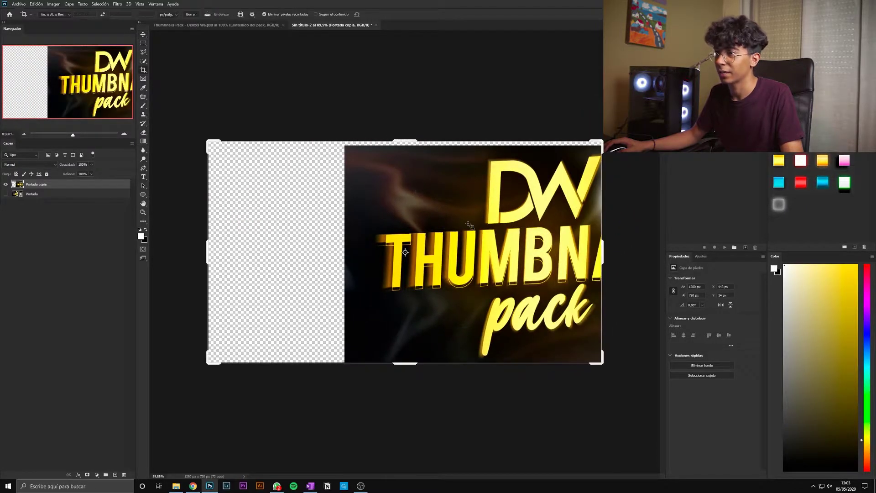
{"action": "left_click_drag", "start_coordinate": [208, 142], "coordinate": [292, 149]}
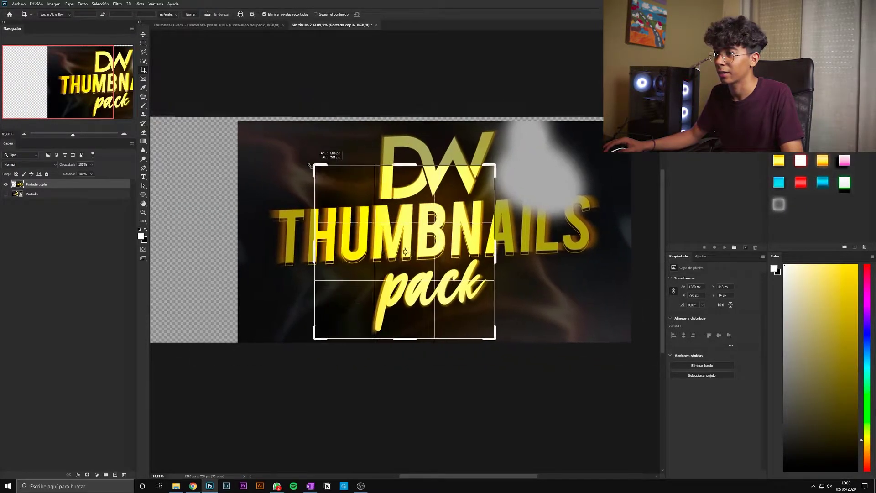
{"action": "left_click_drag", "start_coordinate": [524, 245], "coordinate": [565, 249]}
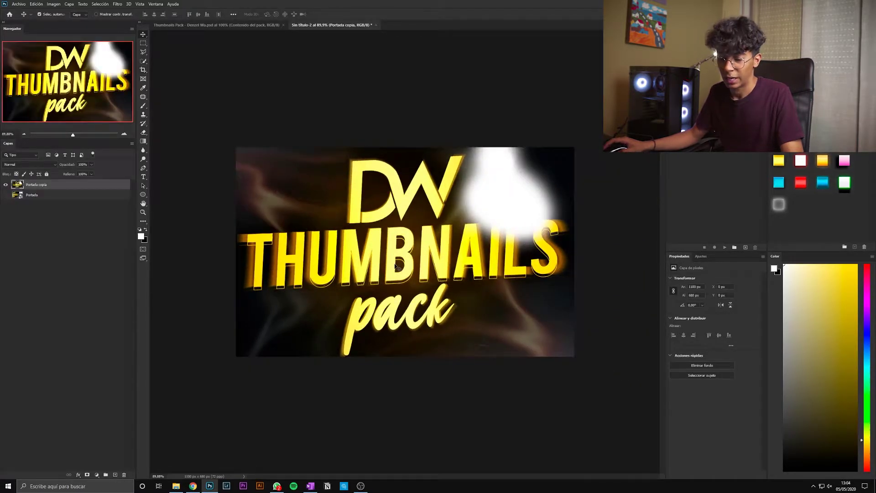
- Trace the DW logo outline with the Pen tool and turn the path into a selection
{"action": "key", "text": "p"}
{"action": "scroll", "coordinate": [359, 343], "scroll_direction": "up", "scroll_amount": 3}
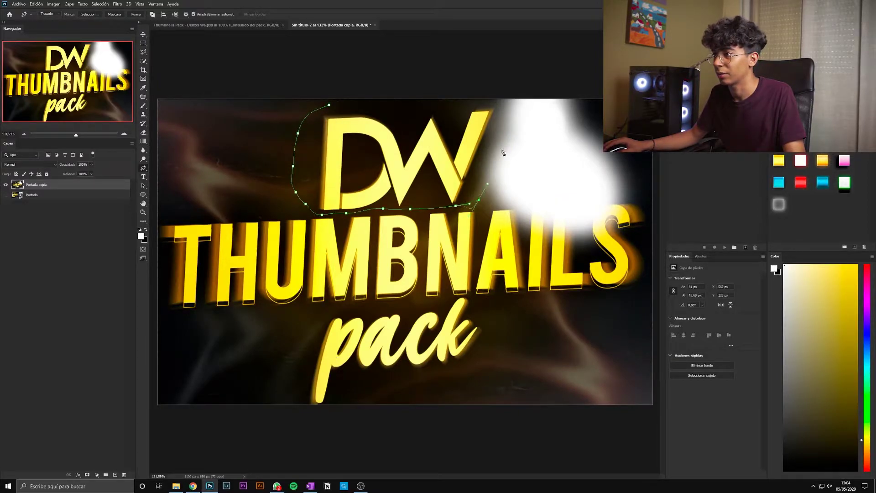
{"action": "left_click", "coordinate": [453, 110]}
{"action": "left_click", "coordinate": [420, 113]}
{"action": "left_click", "coordinate": [379, 106]}
{"action": "left_click", "coordinate": [329, 105]}
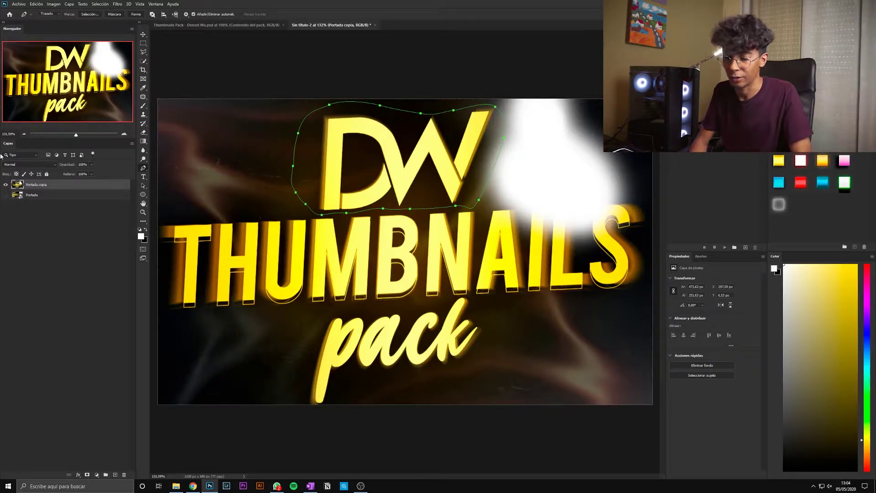
{"action": "key", "text": "ctrl+Return"}
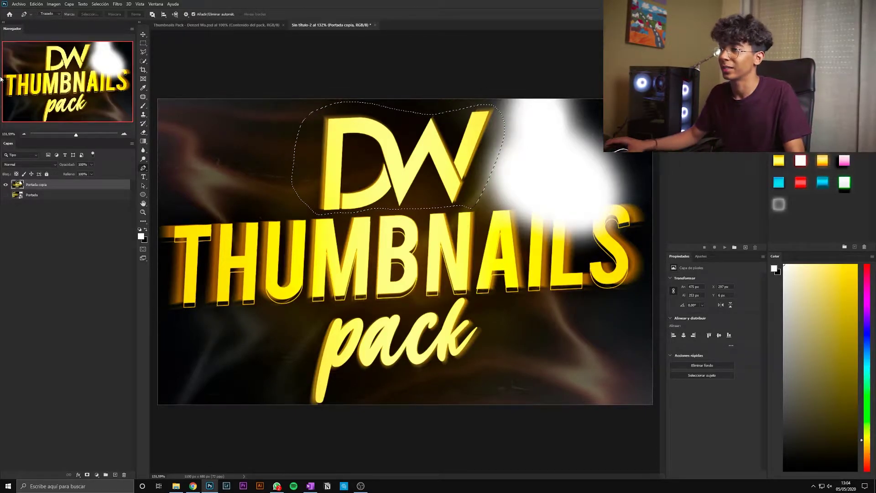
- Copy the selected DW logo to a new layer and move it down over 'pack' in Free Transform
{"action": "scroll", "coordinate": [385, 157], "scroll_direction": "down", "scroll_amount": 2}
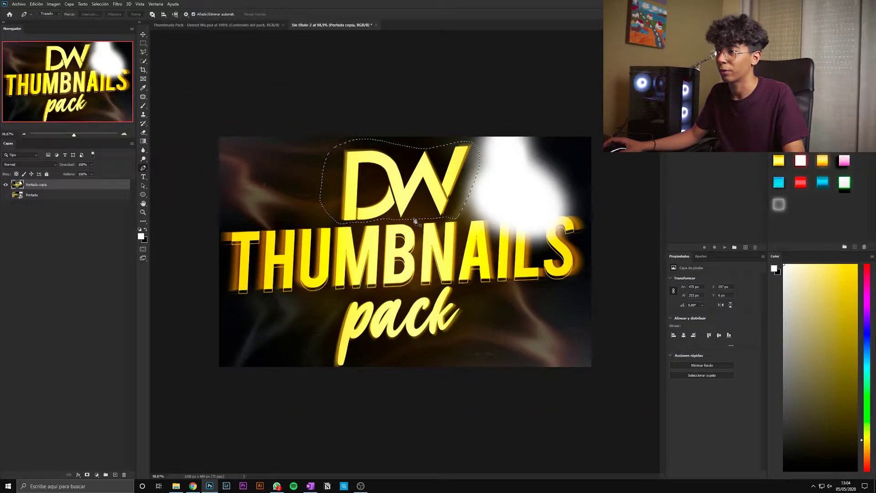
{"action": "key", "text": "ctrl+j"}
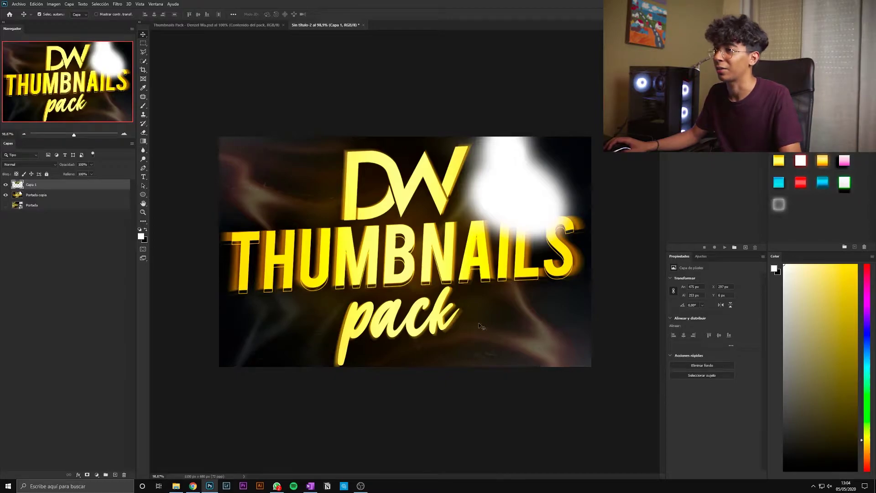
{"action": "key", "text": "ctrl+t"}
{"action": "mouse_move", "coordinate": [472, 207]}
{"action": "left_mouse_down"}
{"action": "mouse_move", "coordinate": [427, 313]}
{"action": "mouse_move", "coordinate": [502, 307]}
{"action": "left_mouse_up"}
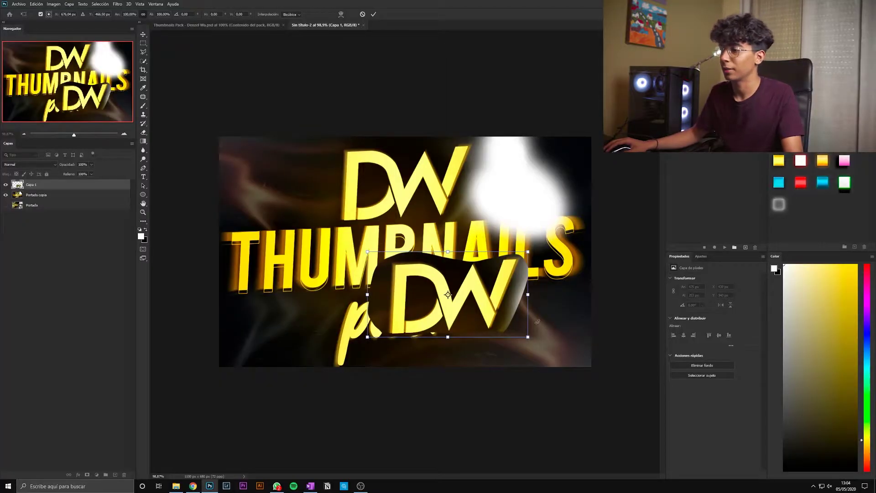
- Drag the DW logo copy back up to the top of the thumbnail during Free Transform
{"action": "left_click_drag", "start_coordinate": [515, 325], "coordinate": [468, 211]}
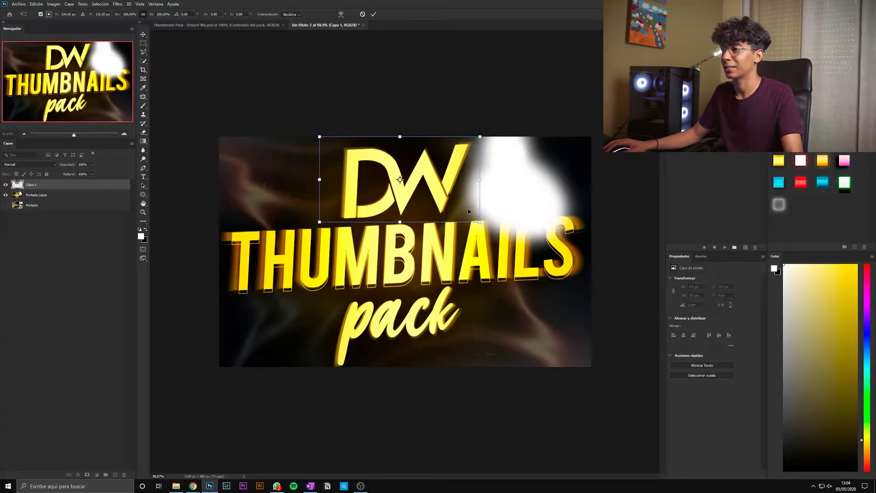
- Commit the DW logo copy's transform and zoom out
{"action": "key", "text": "Return"}
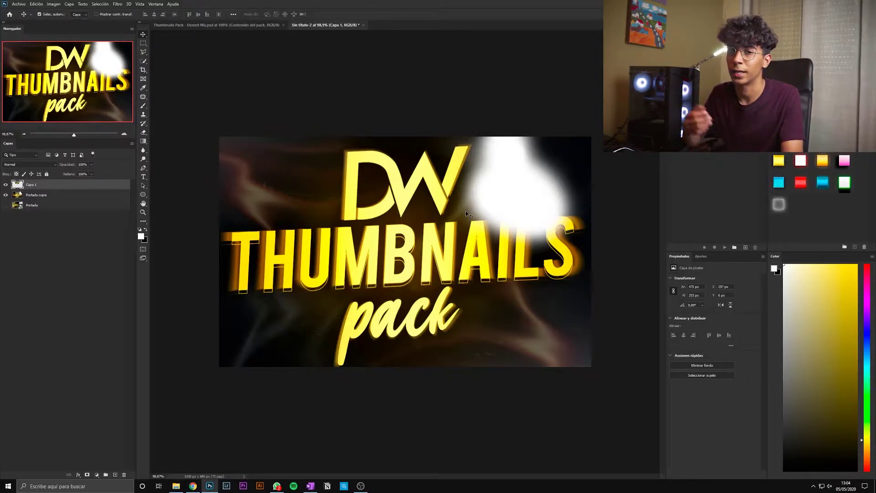
{"action": "scroll", "coordinate": [434, 176], "scroll_direction": "down", "scroll_amount": 2}
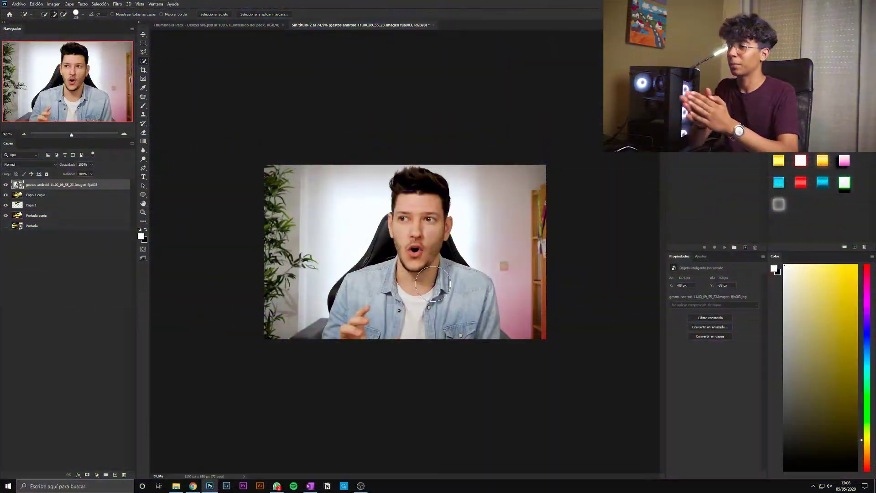
- With the Pen tool, zoom in and out to inspect the gesturing-man photo's shirt edge
{"action": "scroll", "coordinate": [415, 323], "scroll_direction": "up", "scroll_amount": 1}
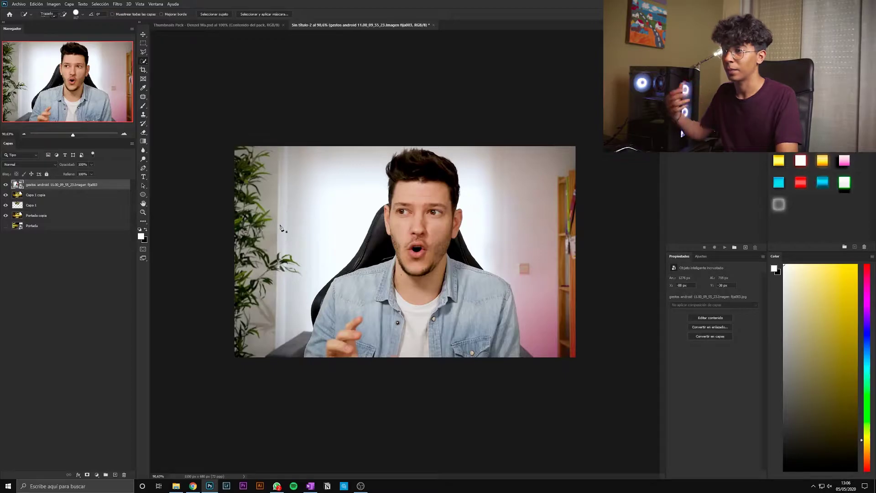
{"action": "key", "text": "p"}
{"action": "scroll", "coordinate": [301, 347], "scroll_direction": "up", "scroll_amount": 1}
{"action": "scroll", "coordinate": [279, 397], "scroll_direction": "up", "scroll_amount": 6}
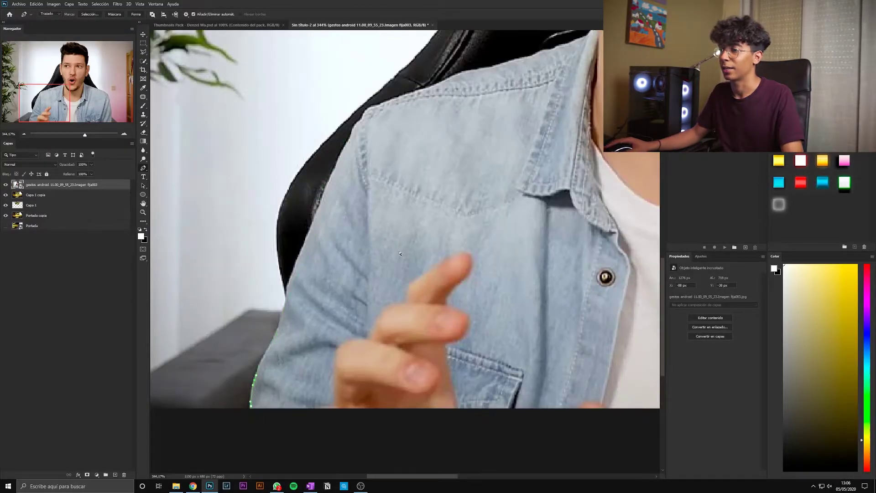
{"action": "scroll", "coordinate": [379, 276], "scroll_direction": "down", "scroll_amount": 3}
{"action": "scroll", "coordinate": [379, 276], "scroll_direction": "down", "scroll_amount": 2}
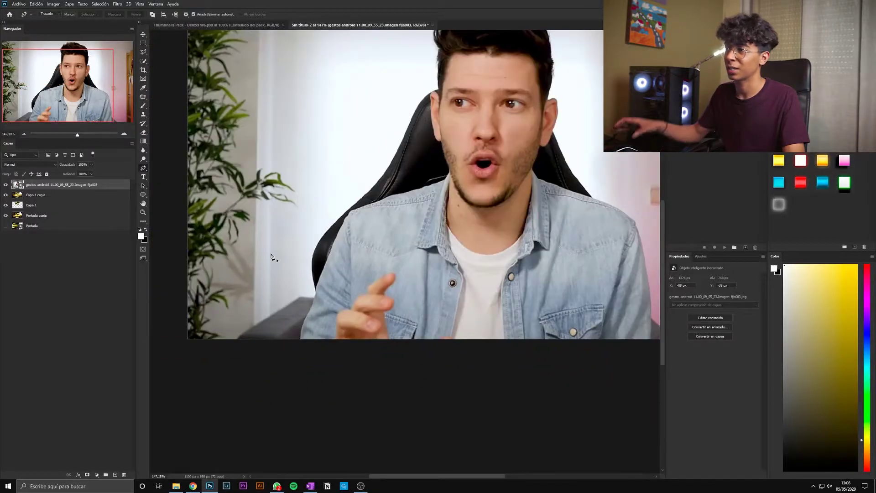
{"action": "scroll", "coordinate": [430, 384], "scroll_direction": "up", "scroll_amount": 2}
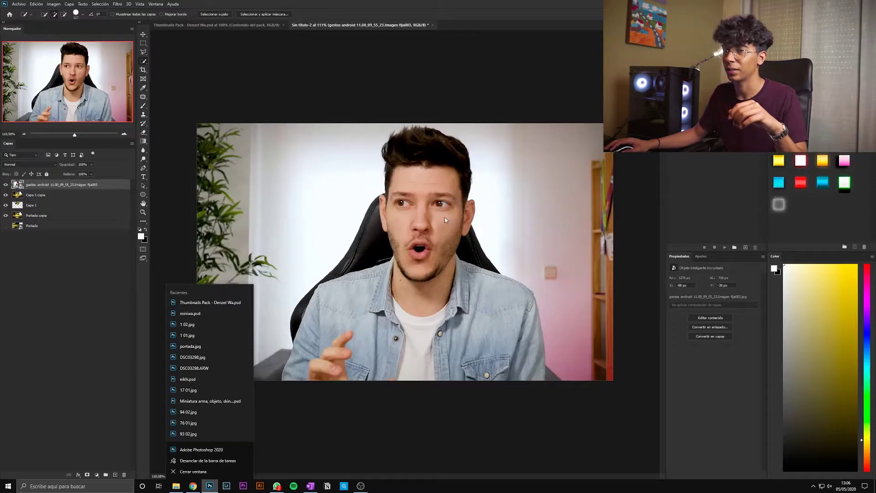
{"action": "left_click", "coordinate": [444, 218]}
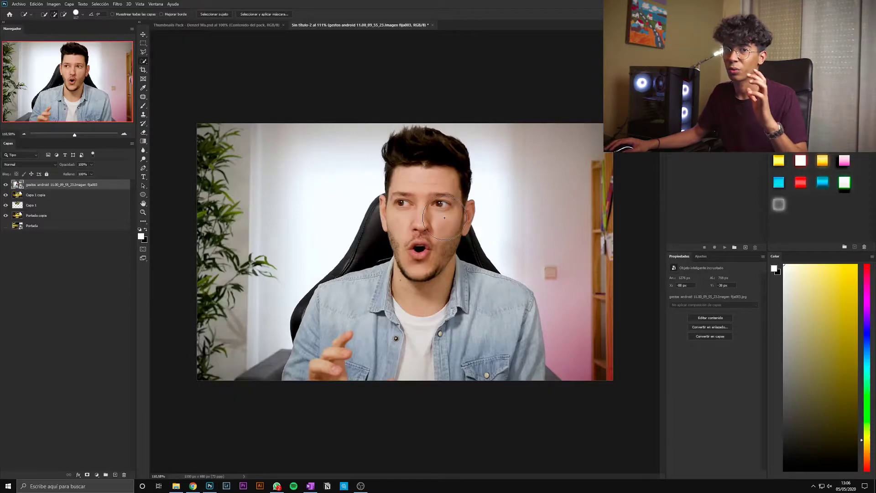
- Switch to the Object Selection tool and loosely outline the man
{"action": "right_click", "coordinate": [144, 62]}
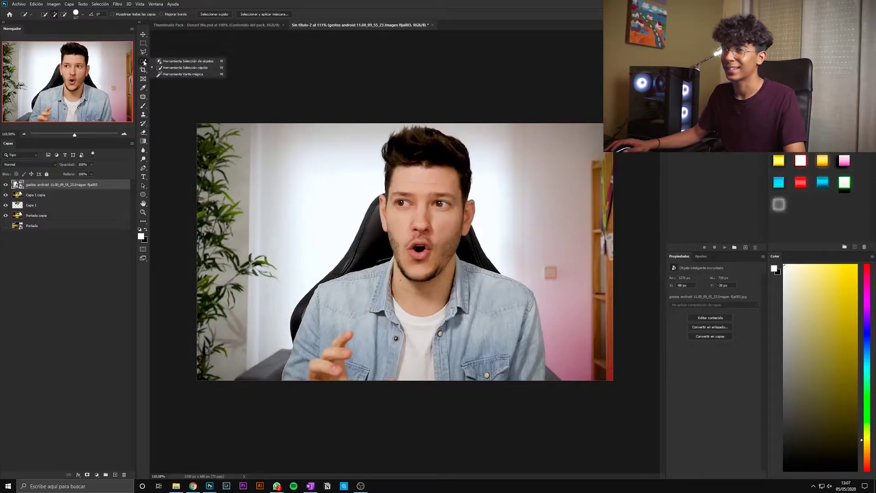
{"action": "left_click", "coordinate": [157, 62]}
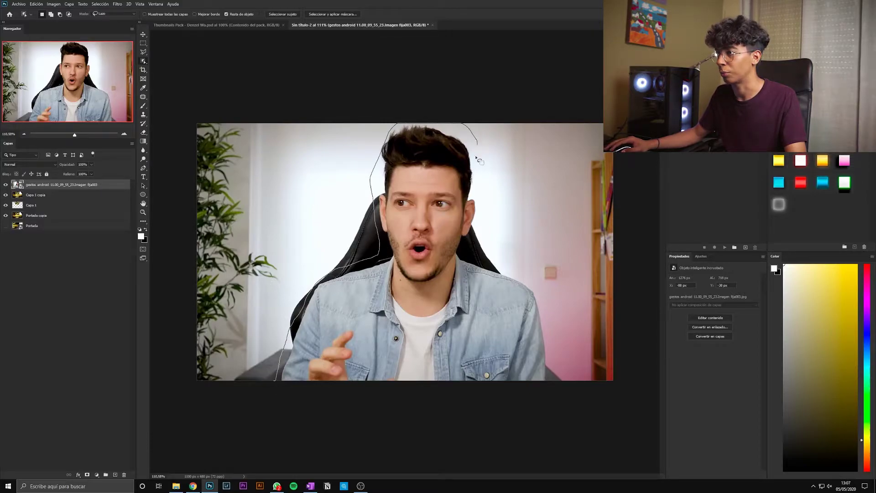
{"action": "left_click_drag", "start_coordinate": [478, 199], "coordinate": [504, 391]}
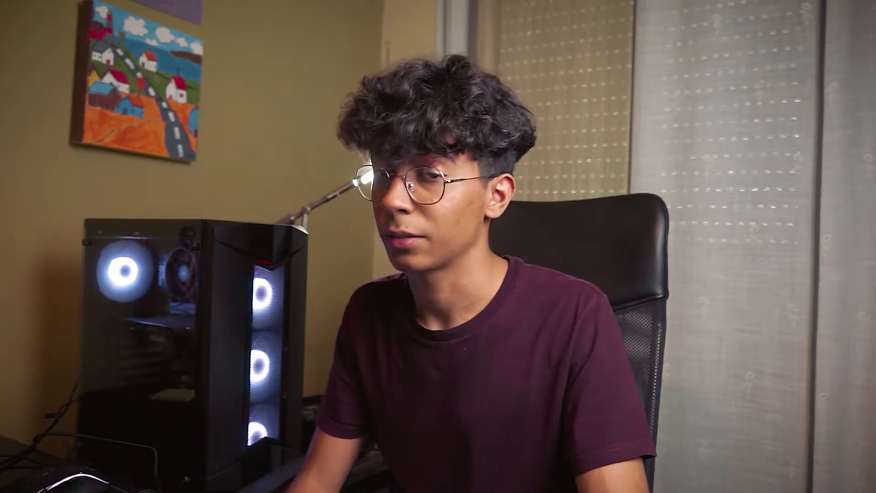
{"action": "scroll", "coordinate": [504, 391], "scroll_direction": "up", "scroll_amount": 3}
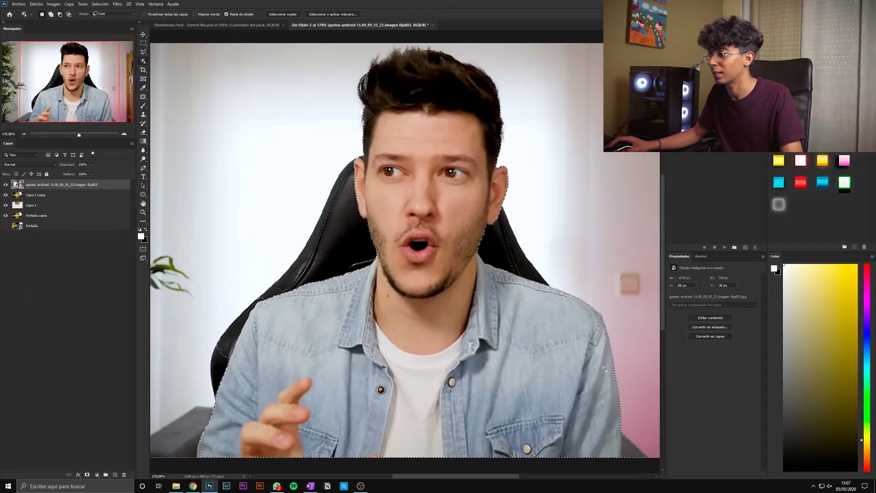
- Switch to the Quick Selection tool with the man's face and shirt in view
{"action": "right_click", "coordinate": [145, 62]}
{"action": "left_click", "coordinate": [182, 68]}
{"action": "scroll", "coordinate": [287, 167], "scroll_direction": "up", "scroll_amount": 2}
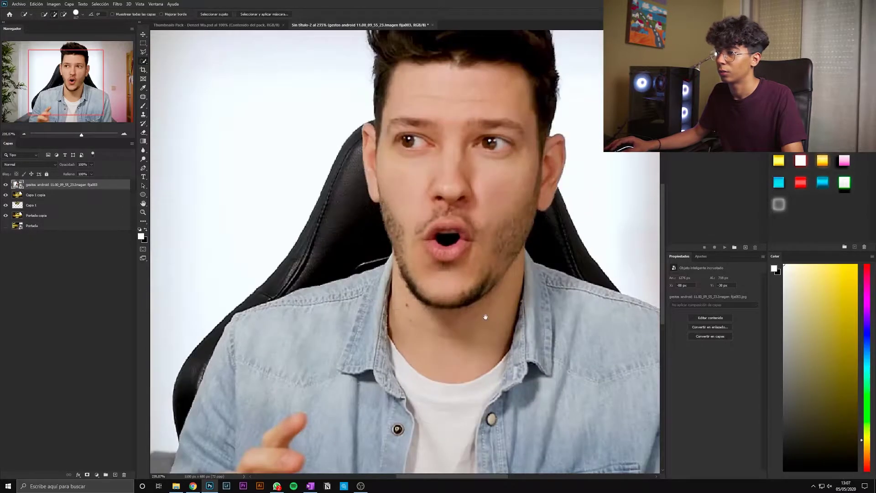
{"action": "scroll", "coordinate": [434, 259], "scroll_direction": "down", "scroll_amount": 3}
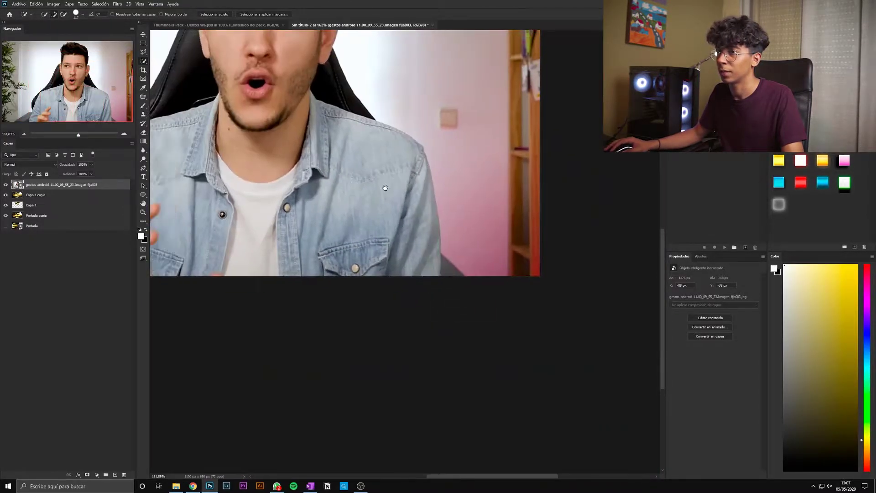
{"action": "left_click_drag", "start_coordinate": [511, 201], "coordinate": [613, 194]}
{"action": "scroll", "coordinate": [352, 179], "scroll_direction": "up", "scroll_amount": 1}
{"action": "scroll", "coordinate": [368, 176], "scroll_direction": "up", "scroll_amount": 1}
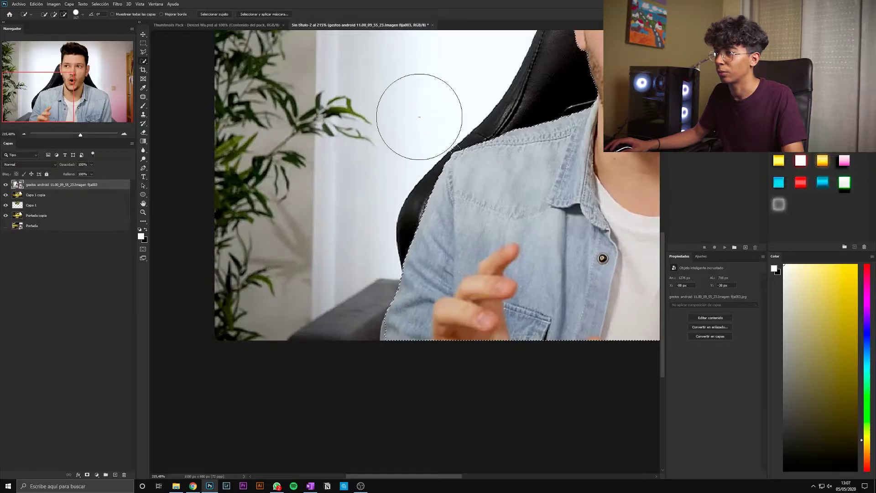
{"action": "scroll", "coordinate": [463, 122], "scroll_direction": "down", "scroll_amount": 3}
{"action": "scroll", "coordinate": [463, 121], "scroll_direction": "down", "scroll_amount": 3}
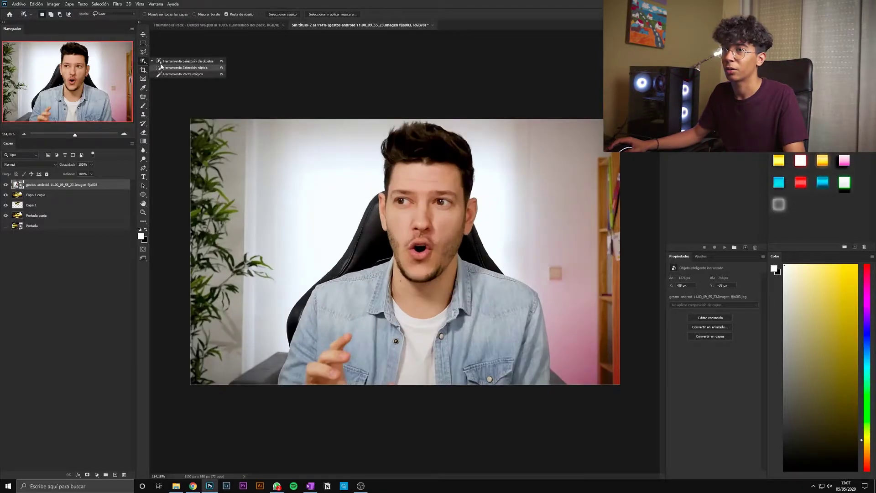
{"action": "left_click", "coordinate": [166, 69]}
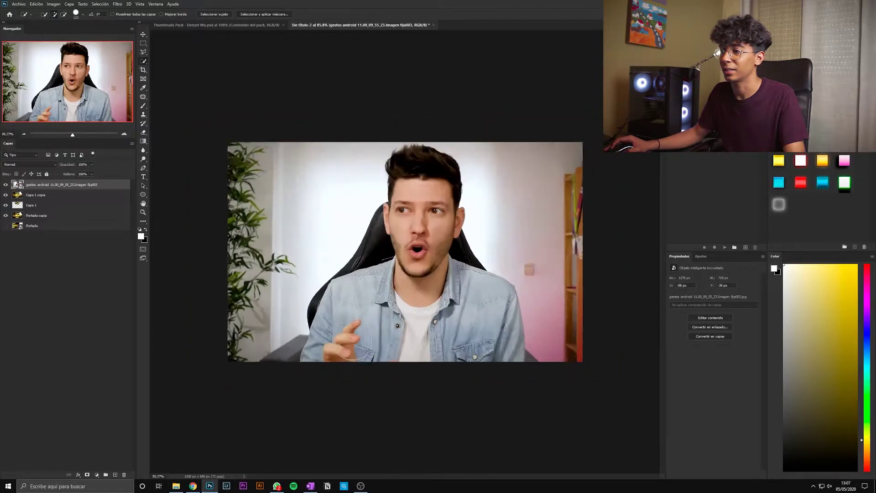
- Paint a quick selection over the man, copy him to his own layer, and nudge it right
{"action": "left_click_drag", "start_coordinate": [337, 367], "coordinate": [471, 334]}
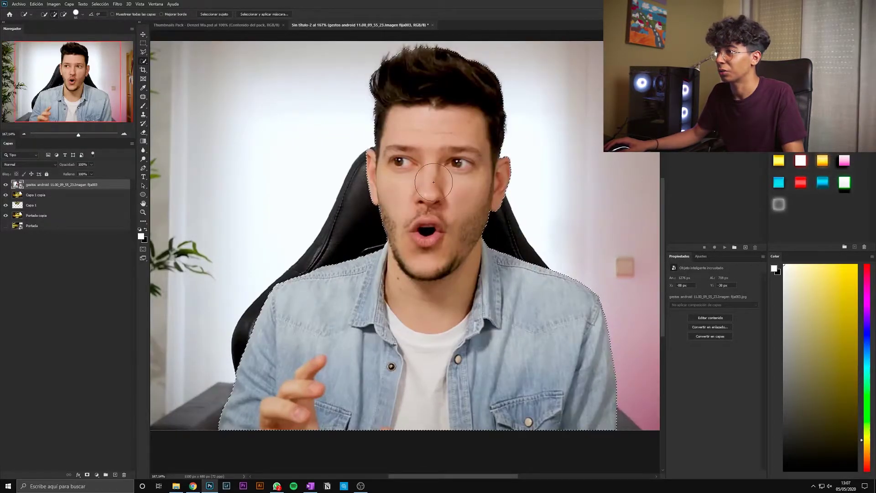
{"action": "scroll", "coordinate": [455, 299], "scroll_direction": "down", "scroll_amount": 3}
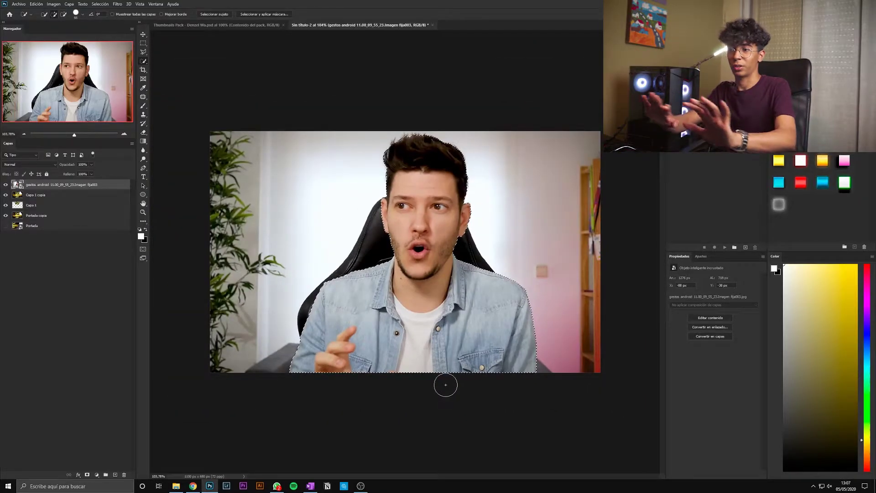
{"action": "key", "text": "ctrl+j"}
{"action": "left_click", "coordinate": [5, 184], "text": "alt"}
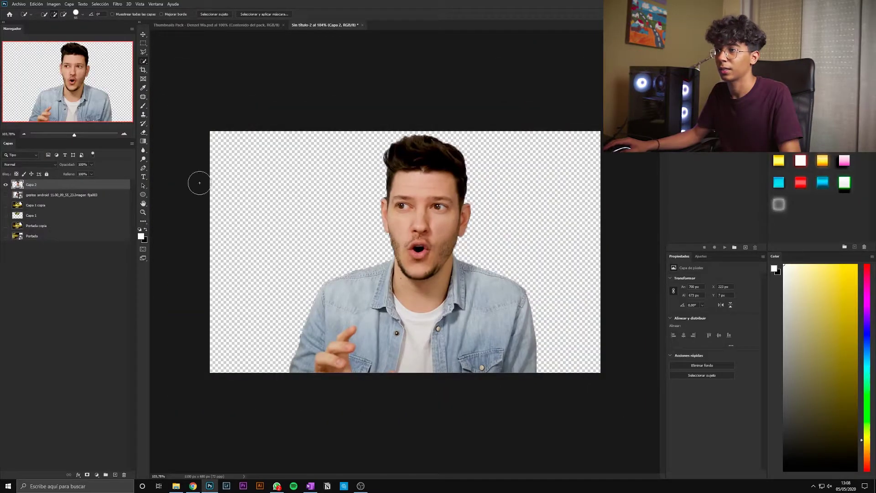
{"action": "scroll", "coordinate": [403, 260], "scroll_direction": "down", "scroll_amount": 1}
{"action": "key", "text": "v"}
{"action": "left_click_drag", "start_coordinate": [412, 299], "coordinate": [416, 299]}
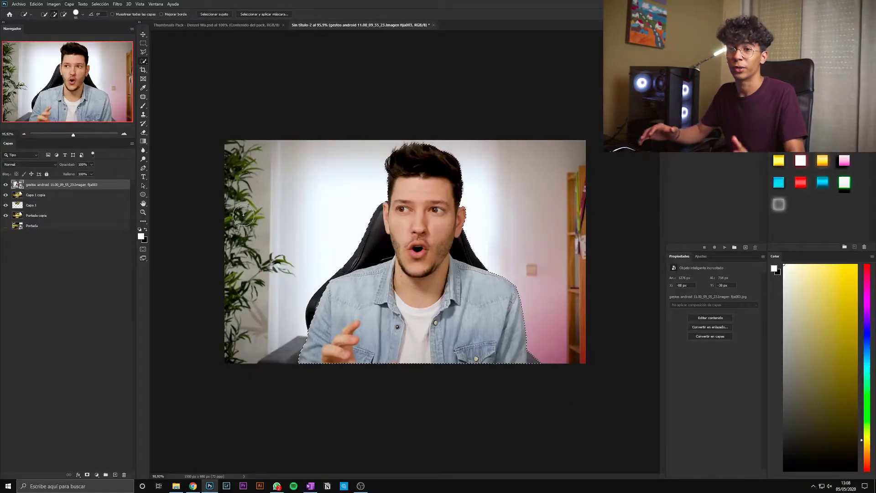
- Switch to the Rectangular Marquee tool and open Select and Mask on the man's selection
{"action": "scroll", "coordinate": [551, 299], "scroll_direction": "up", "scroll_amount": 2}
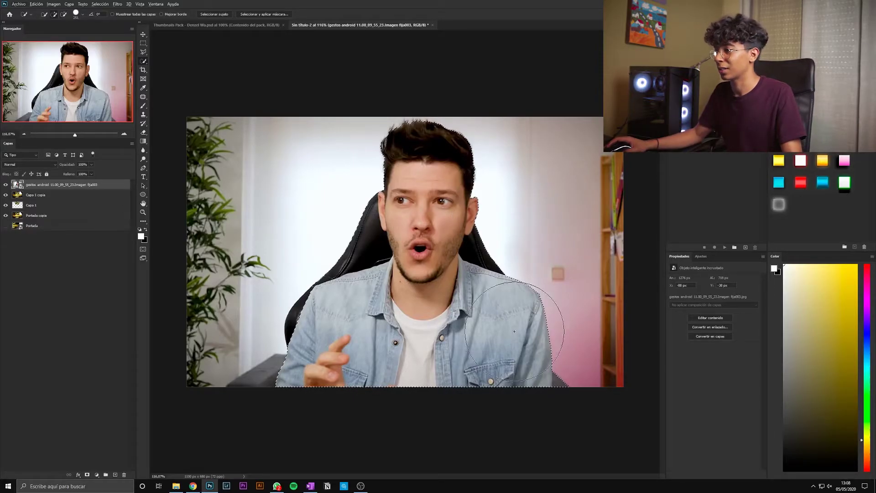
{"action": "scroll", "coordinate": [515, 331], "scroll_direction": "up", "scroll_amount": 2}
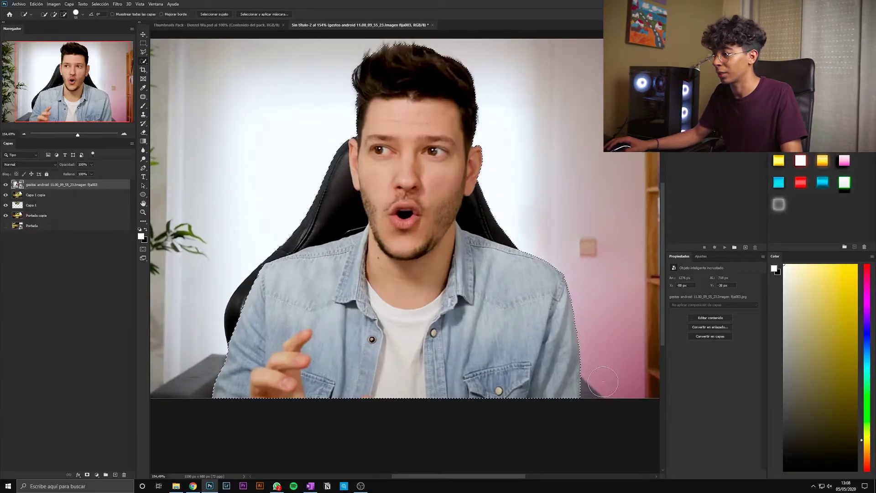
{"action": "scroll", "coordinate": [570, 365], "scroll_direction": "down", "scroll_amount": 1}
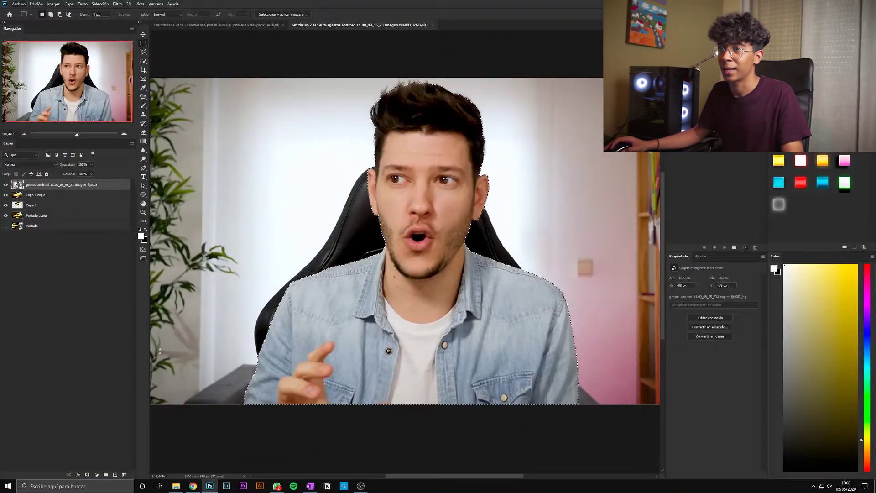
{"action": "right_click", "coordinate": [143, 43]}
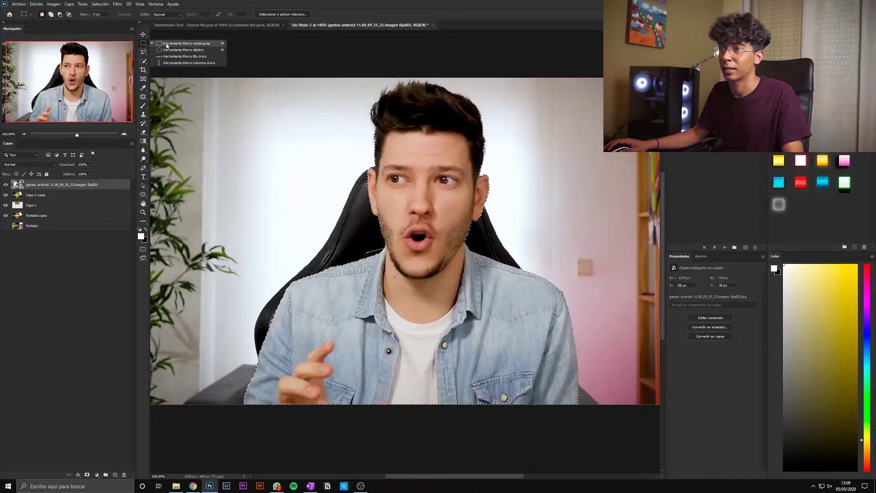
{"action": "left_click", "coordinate": [166, 45]}
{"action": "left_click_drag", "start_coordinate": [211, 57], "coordinate": [224, 68]}
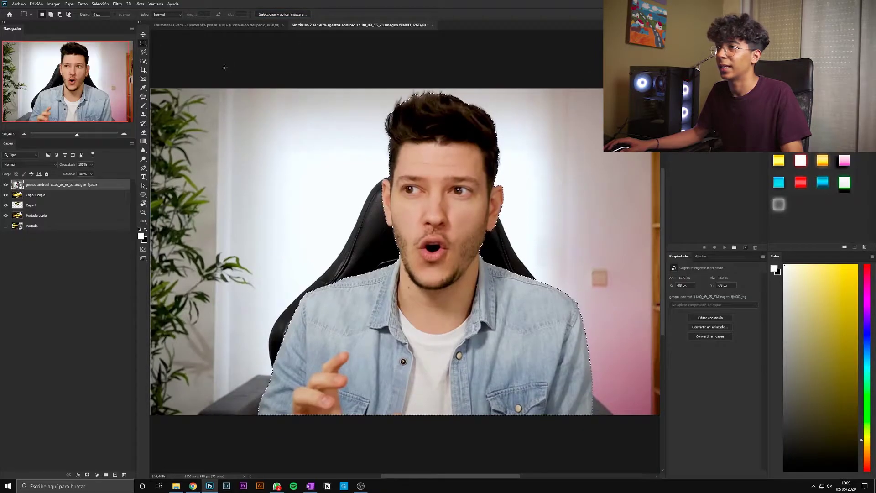
{"action": "left_click", "coordinate": [289, 15]}
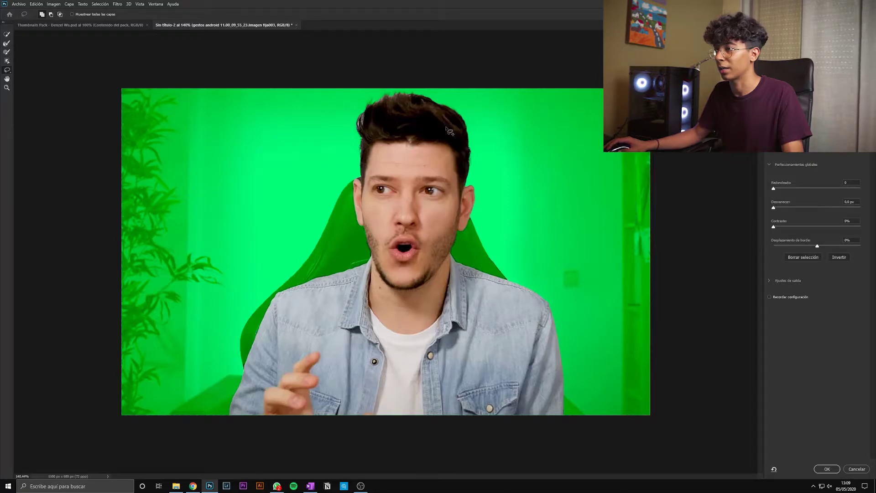
- Review the Select and Mask preview modes, keeping the green Overlay preview
{"action": "scroll", "coordinate": [238, 370], "scroll_direction": "up", "scroll_amount": 2}
{"action": "scroll", "coordinate": [215, 381], "scroll_direction": "up", "scroll_amount": 2}
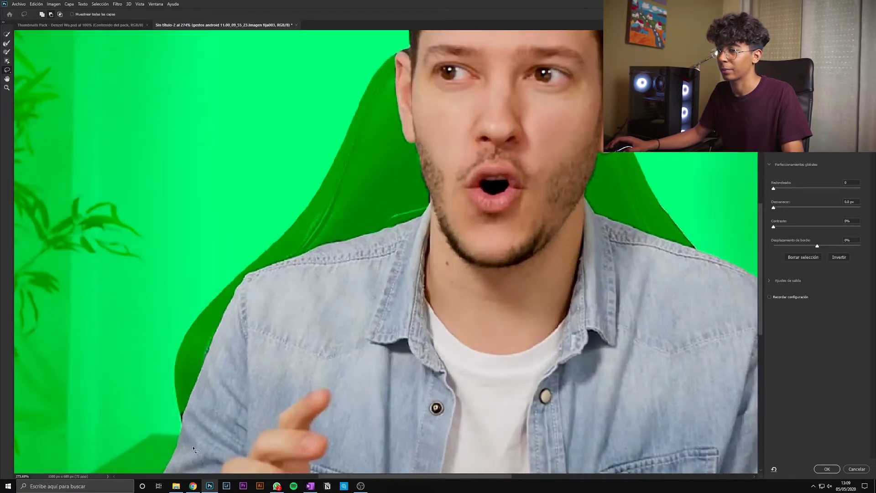
{"action": "scroll", "coordinate": [182, 397], "scroll_direction": "up", "scroll_amount": 2}
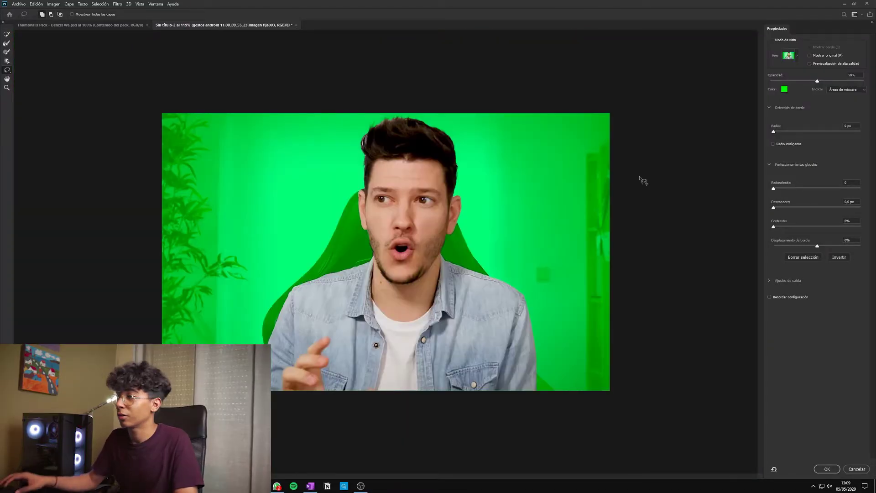
{"action": "left_click", "coordinate": [797, 57]}
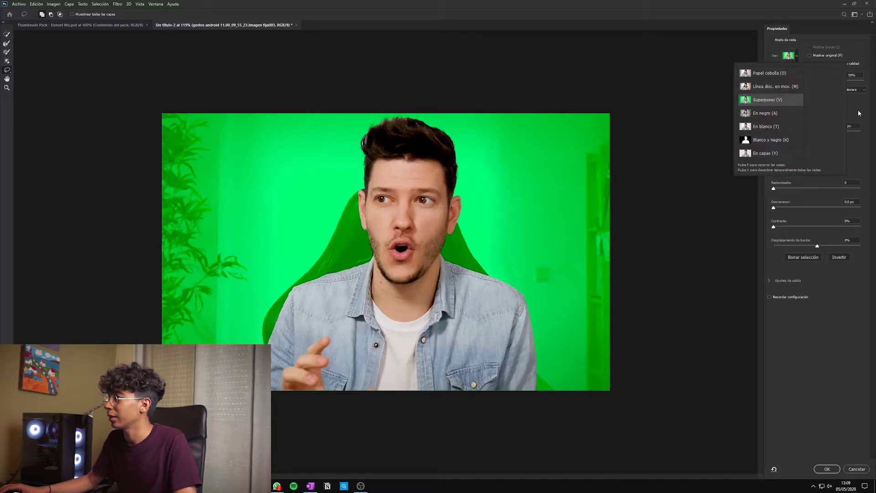
{"action": "left_click", "coordinate": [858, 113]}
{"action": "left_click", "coordinate": [785, 89]}
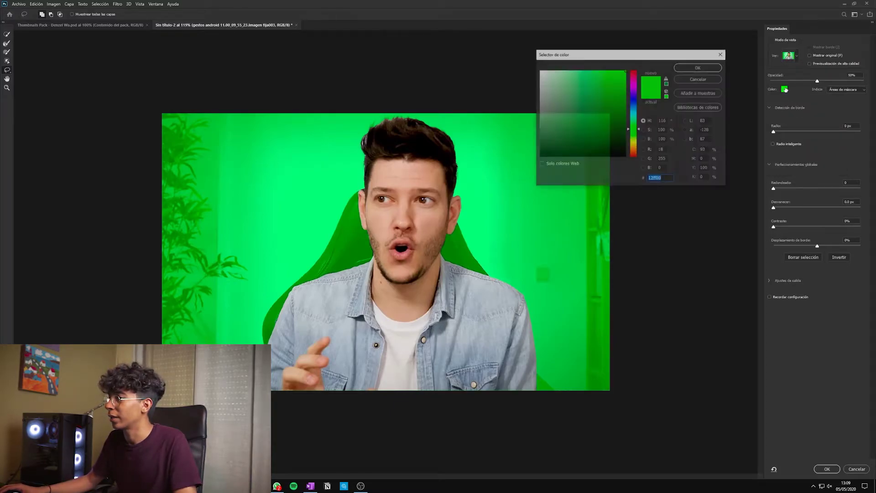
{"action": "left_click", "coordinate": [709, 79]}
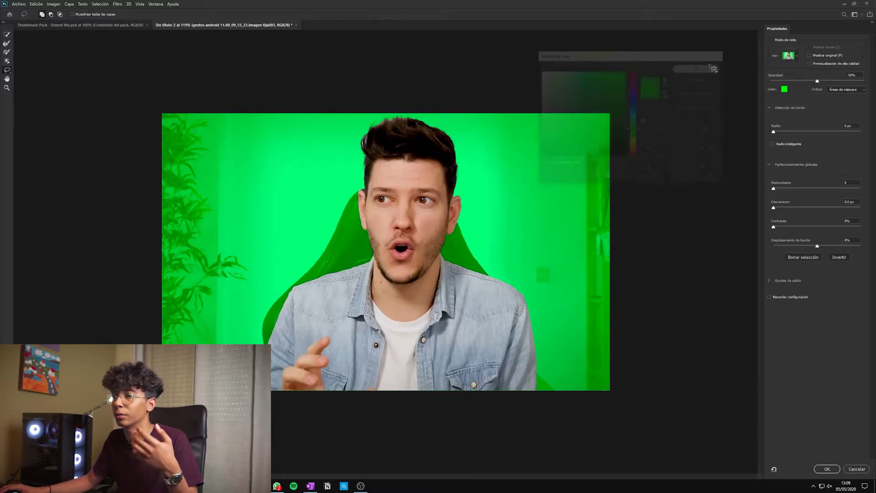
{"action": "left_click", "coordinate": [797, 56]}
{"action": "left_click", "coordinate": [793, 60]}
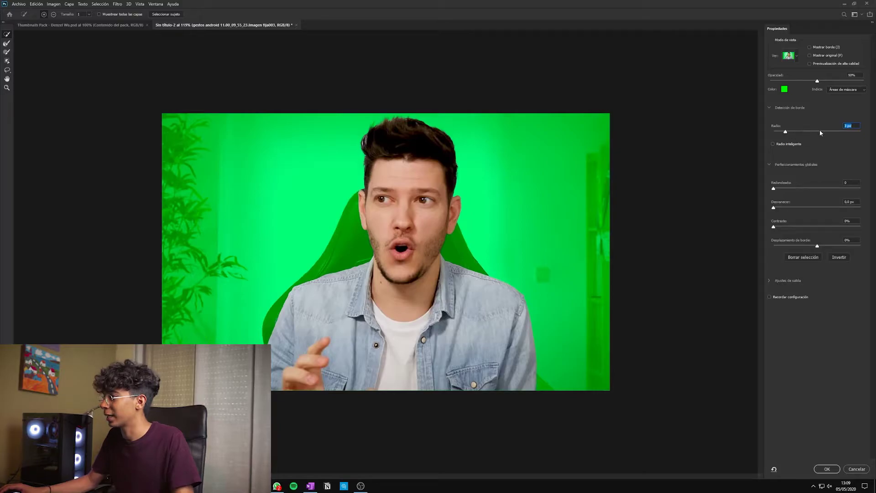
- Set Radius to 2 px, raise Smooth and Contrast, shift the edge inward, and apply
{"action": "key", "text": "Down"}
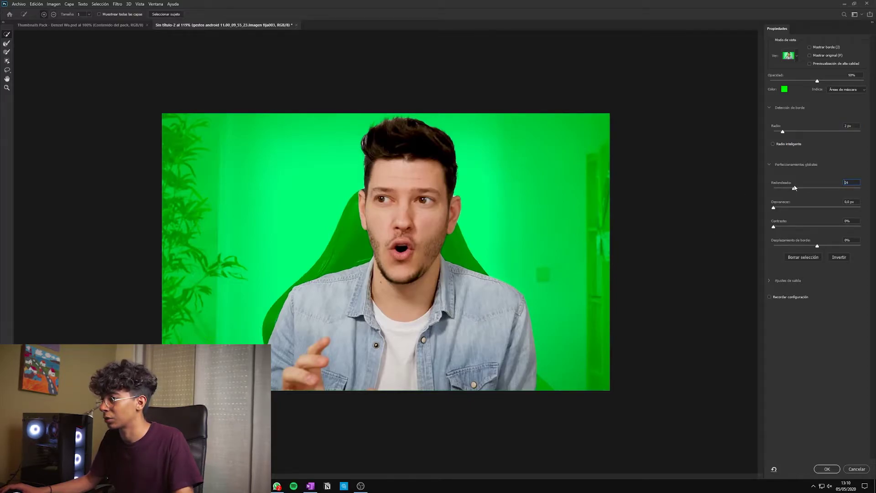
{"action": "left_click_drag", "start_coordinate": [786, 187], "coordinate": [787, 188]}
{"action": "left_click_drag", "start_coordinate": [774, 227], "coordinate": [788, 227]}
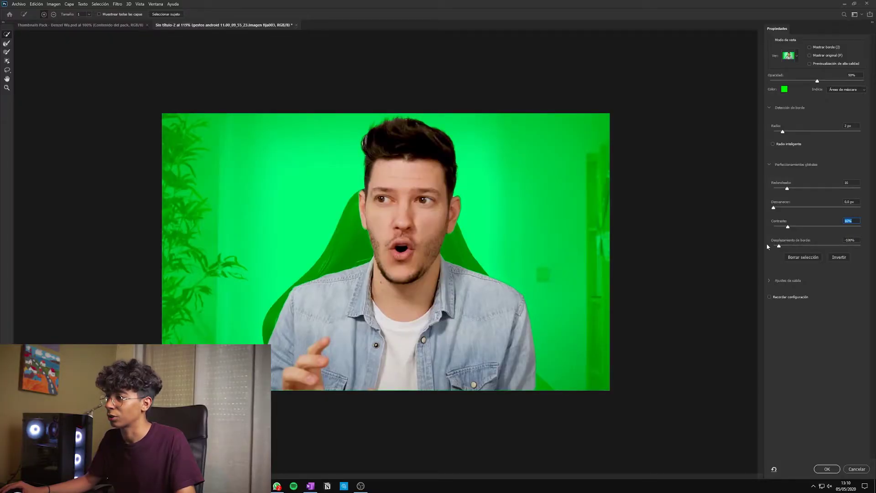
{"action": "left_click_drag", "start_coordinate": [779, 246], "coordinate": [875, 253]}
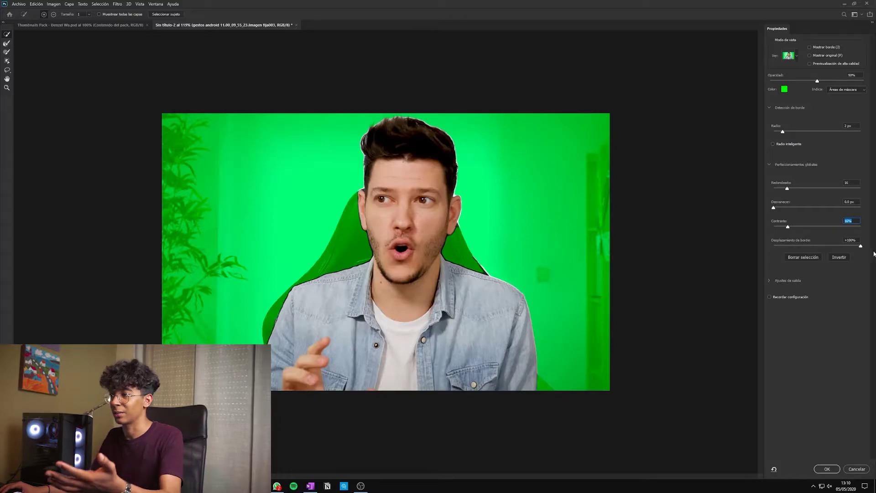
{"action": "left_click_drag", "start_coordinate": [860, 246], "coordinate": [799, 249]}
{"action": "left_click", "coordinate": [8, 52]}
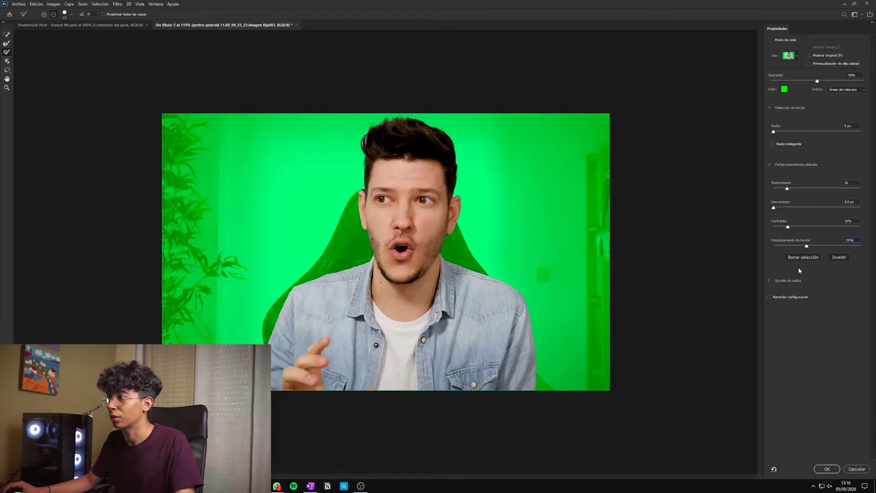
{"action": "key", "text": "Return"}
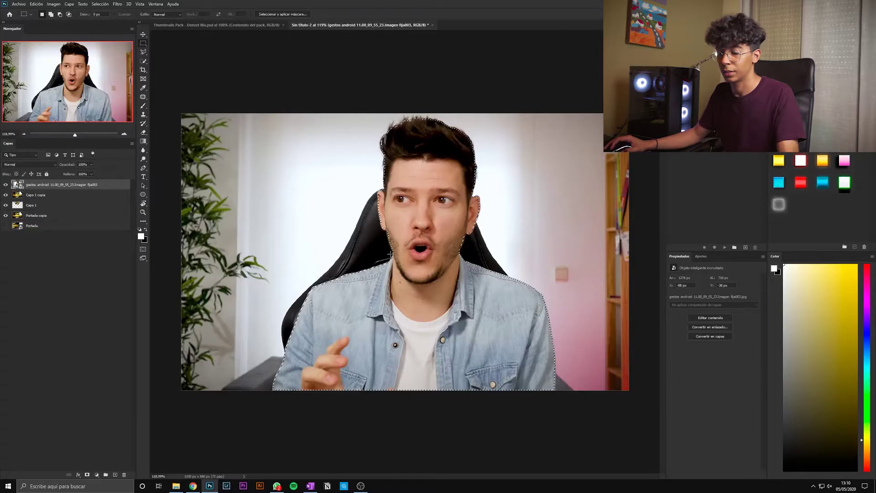
- Copy the selected man onto a new layer
{"action": "key", "text": "ctrl+j"}
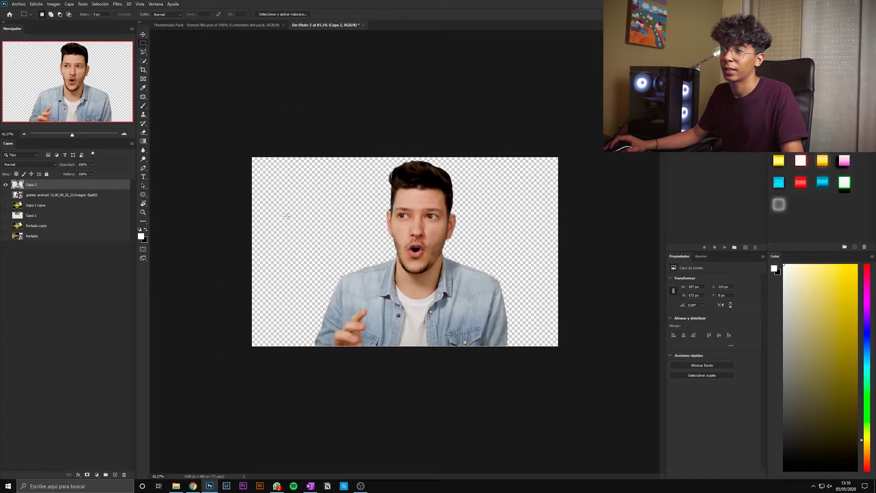
{"action": "scroll", "coordinate": [405, 252], "scroll_direction": "up", "scroll_amount": 2}
{"action": "key", "text": "v"}
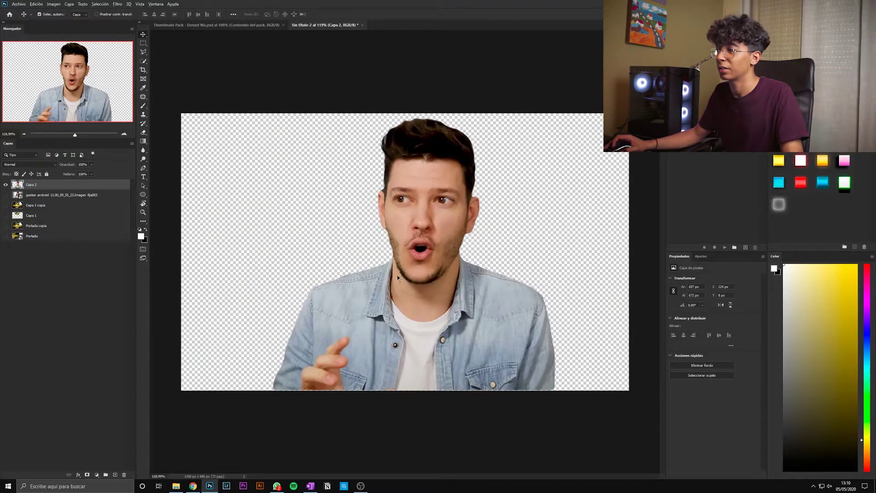
{"action": "scroll", "coordinate": [431, 221], "scroll_direction": "up", "scroll_amount": 2}
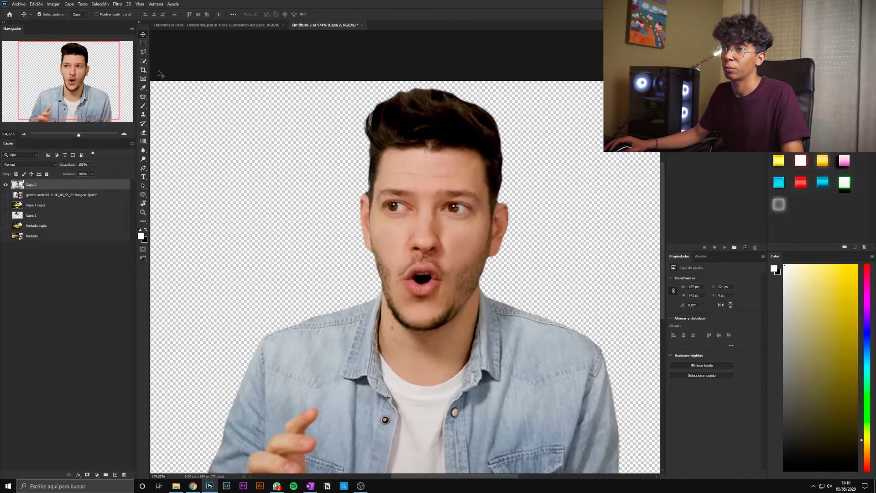
- Smudge the top of the man's hair upward with an enlarged Smudge brush
{"action": "left_click", "coordinate": [144, 155]}
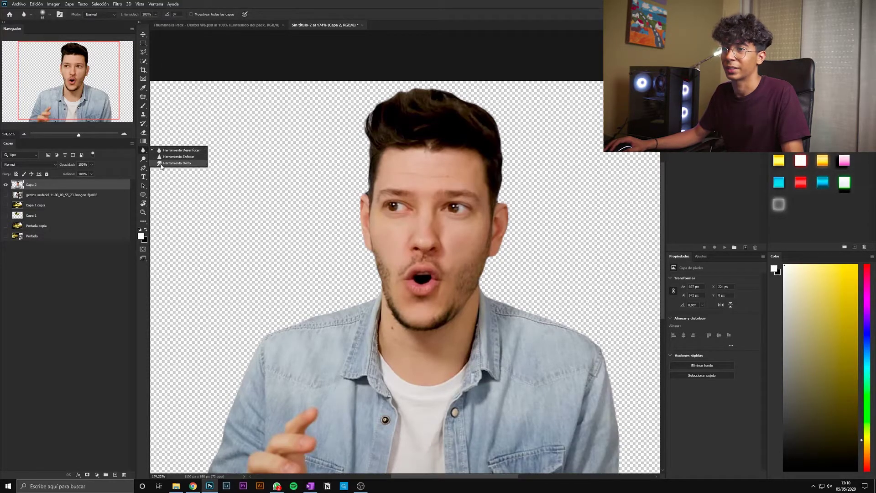
{"action": "left_click", "coordinate": [161, 164]}
{"action": "scroll", "coordinate": [373, 115], "scroll_direction": "up", "scroll_amount": 2}
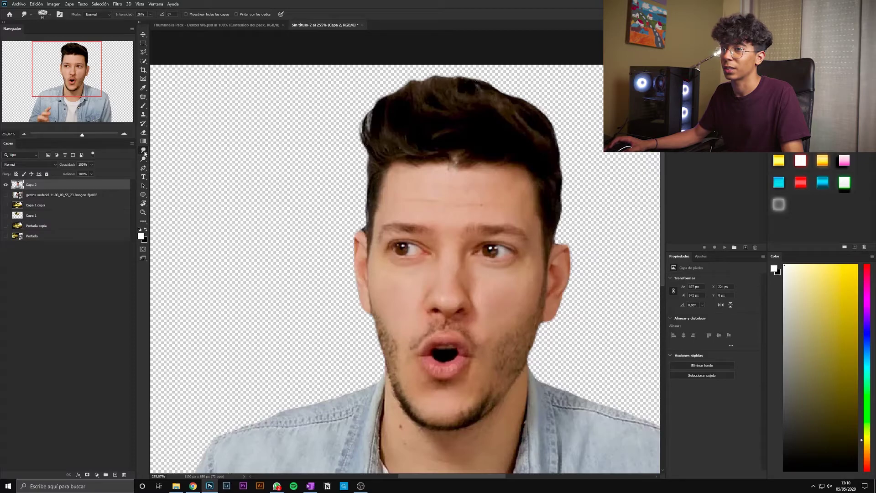
{"action": "scroll", "coordinate": [352, 157], "scroll_direction": "down", "scroll_amount": 5}
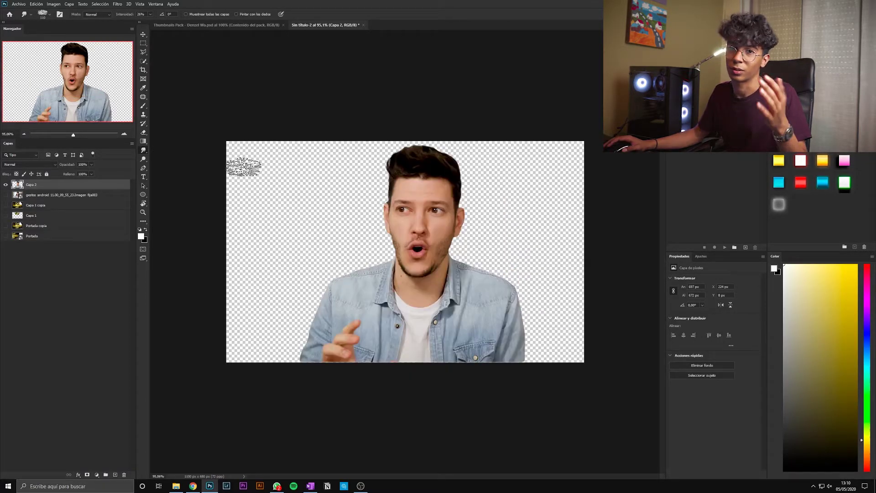
{"action": "scroll", "coordinate": [374, 200], "scroll_direction": "up", "scroll_amount": 2}
{"action": "right_click", "coordinate": [392, 259]}
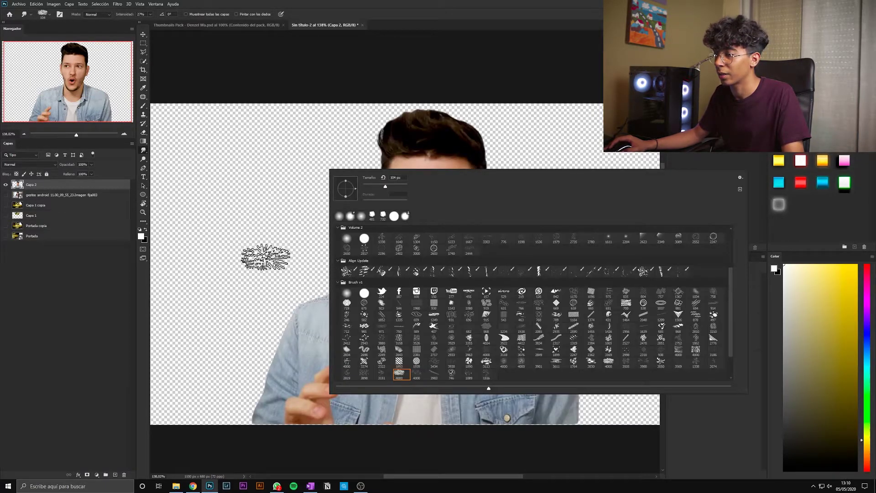
{"action": "left_click_drag", "start_coordinate": [304, 137], "coordinate": [326, 130]}
{"action": "mouse_move", "coordinate": [430, 279]}
{"action": "left_mouse_down"}
{"action": "mouse_move", "coordinate": [484, 300]}
{"action": "mouse_move", "coordinate": [411, 176]}
{"action": "left_mouse_up"}
{"action": "scroll", "coordinate": [411, 177], "scroll_direction": "up", "scroll_amount": 4}
{"action": "mouse_move", "coordinate": [352, 196]}
{"action": "left_mouse_down"}
{"action": "mouse_move", "coordinate": [333, 176]}
{"action": "mouse_move", "coordinate": [352, 147]}
{"action": "mouse_move", "coordinate": [323, 137]}
{"action": "mouse_move", "coordinate": [348, 162]}
{"action": "mouse_move", "coordinate": [401, 137]}
{"action": "mouse_move", "coordinate": [548, 112]}
{"action": "left_mouse_up"}
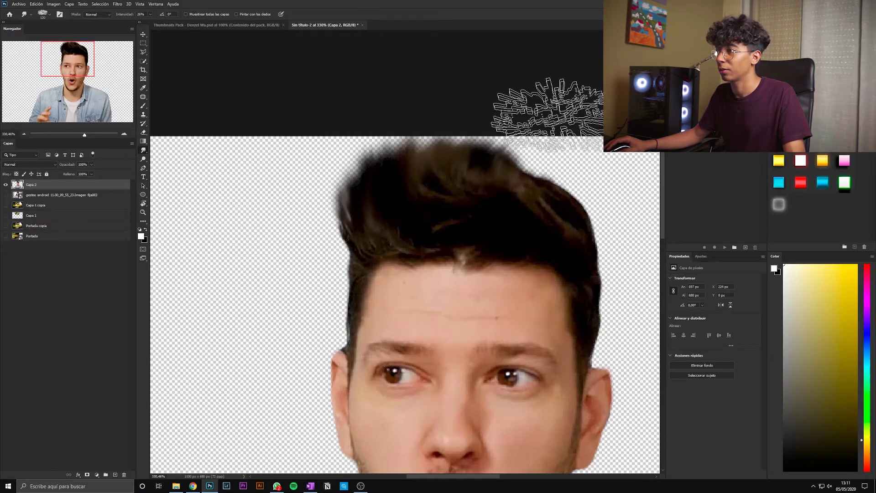
- Fit the image to the window and transform-move the man's layer to the right
{"action": "key", "text": "v"}
{"action": "key", "text": "ctrl+0"}
{"action": "scroll", "coordinate": [418, 182], "scroll_direction": "up", "scroll_amount": 3}
{"action": "scroll", "coordinate": [431, 202], "scroll_direction": "down", "scroll_amount": 3}
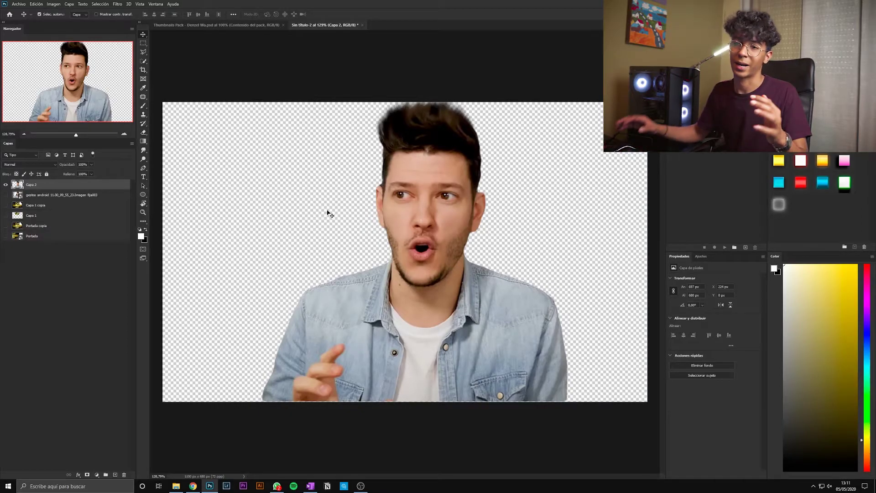
{"action": "key", "text": "ctrl+t"}
{"action": "scroll", "coordinate": [469, 292], "scroll_direction": "down", "scroll_amount": 3}
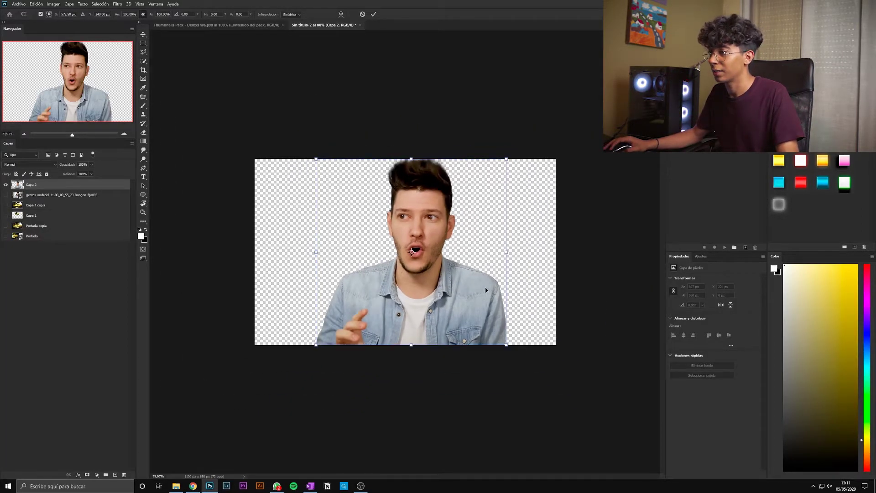
{"action": "left_click_drag", "start_coordinate": [485, 288], "coordinate": [542, 288]}
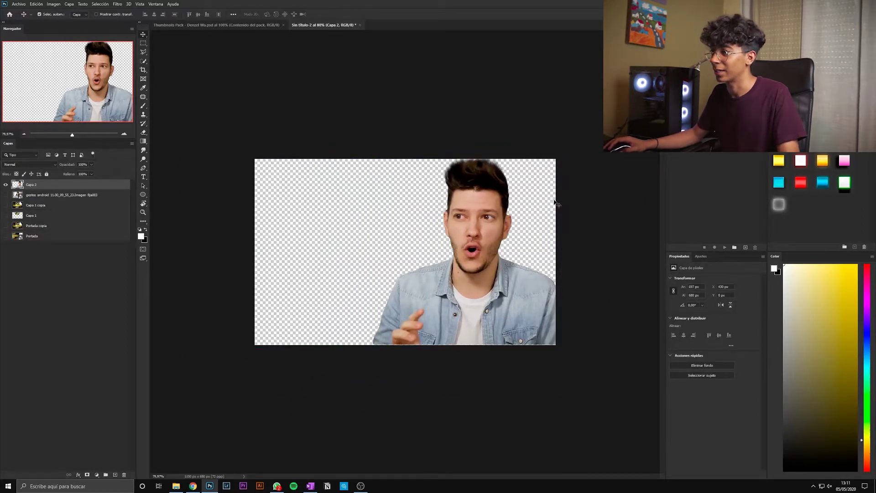
- Place the teal phone photo, duplicate it, and convert the copy to a pixel layer
{"action": "mouse_move", "coordinate": [594, 153]}
{"action": "left_mouse_down"}
{"action": "mouse_move", "coordinate": [550, 144]}
{"action": "mouse_move", "coordinate": [581, 105]}
{"action": "left_mouse_up"}
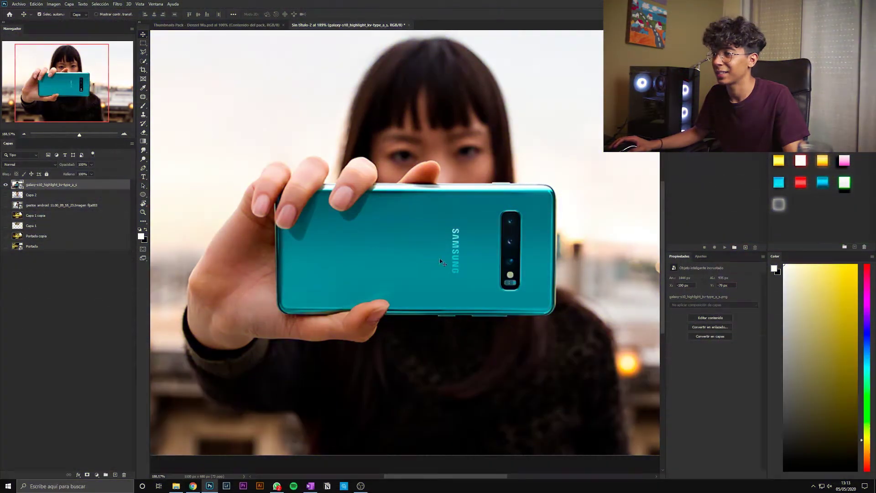
{"action": "scroll", "coordinate": [390, 250], "scroll_direction": "down", "scroll_amount": 1}
{"action": "key", "text": "s"}
{"action": "scroll", "coordinate": [425, 264], "scroll_direction": "up", "scroll_amount": 1}
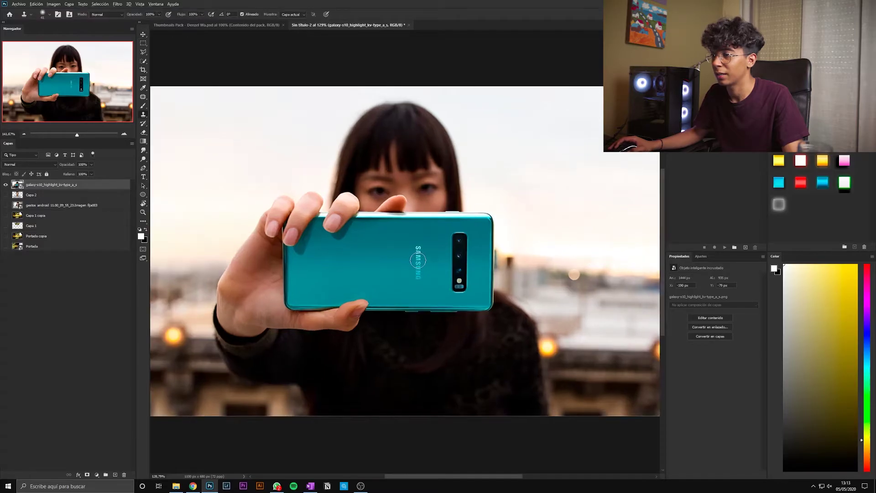
{"action": "scroll", "coordinate": [426, 264], "scroll_direction": "up", "scroll_amount": 1}
{"action": "key", "text": "ctrl+j"}
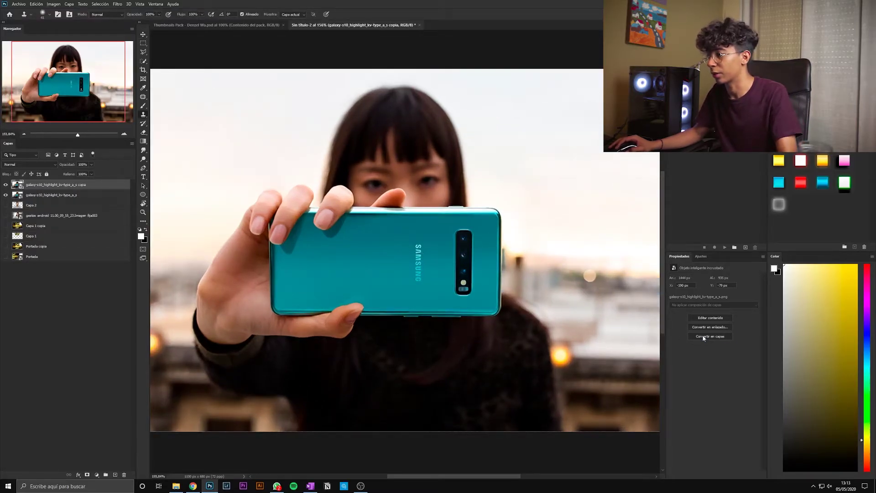
{"action": "left_click", "coordinate": [710, 336]}
- Undo the Clone Stamp attempt and begin lassoing around the SAMSUNG logo
{"action": "scroll", "coordinate": [472, 194], "scroll_direction": "up", "scroll_amount": 3}
{"action": "scroll", "coordinate": [424, 228], "scroll_direction": "up", "scroll_amount": 2}
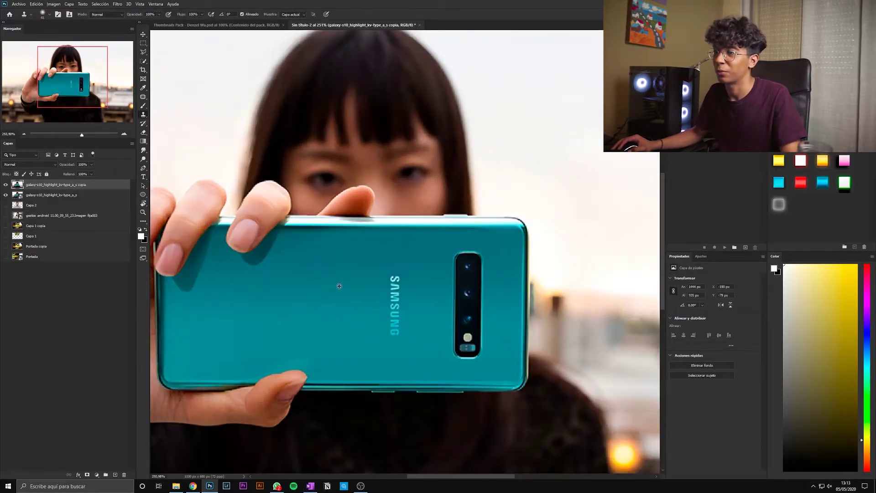
{"action": "scroll", "coordinate": [357, 285], "scroll_direction": "up", "scroll_amount": 2}
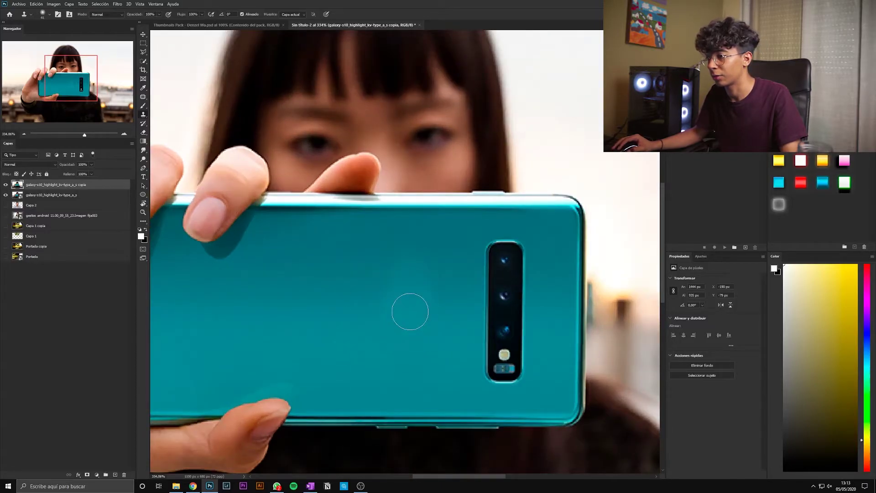
{"action": "scroll", "coordinate": [467, 317], "scroll_direction": "down", "scroll_amount": 3}
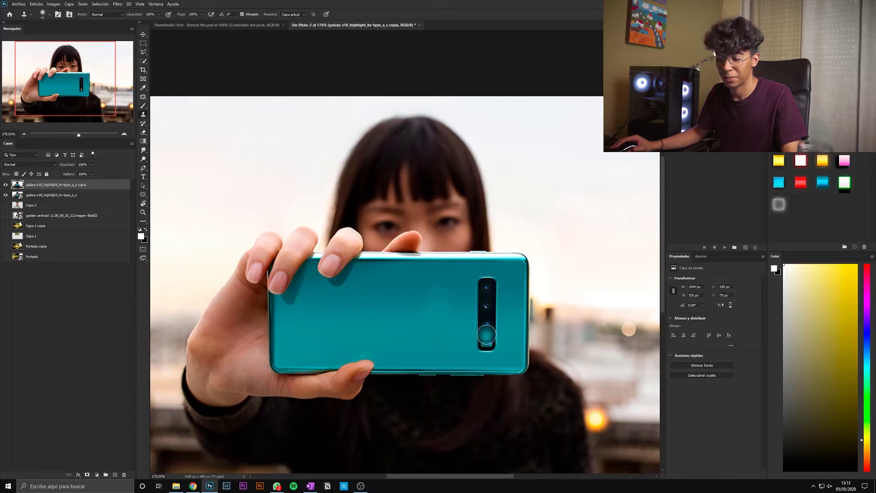
{"action": "key", "text": "v"}
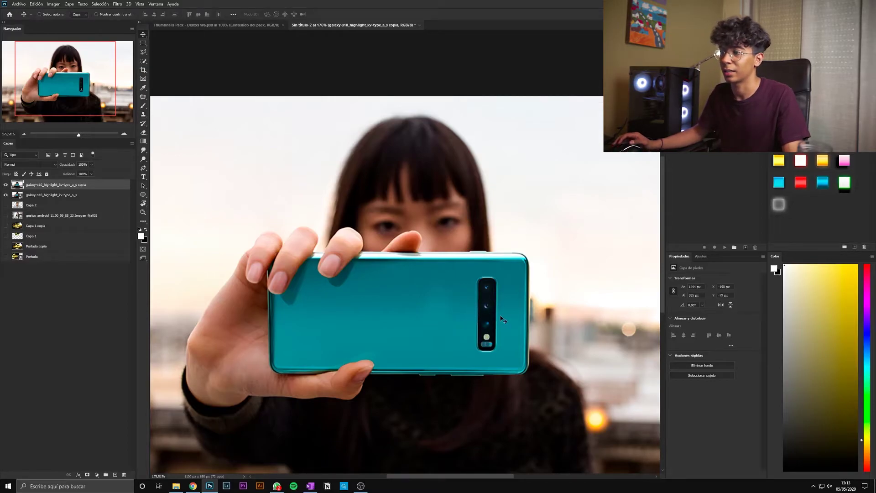
{"action": "key", "text": "ctrl+z"}
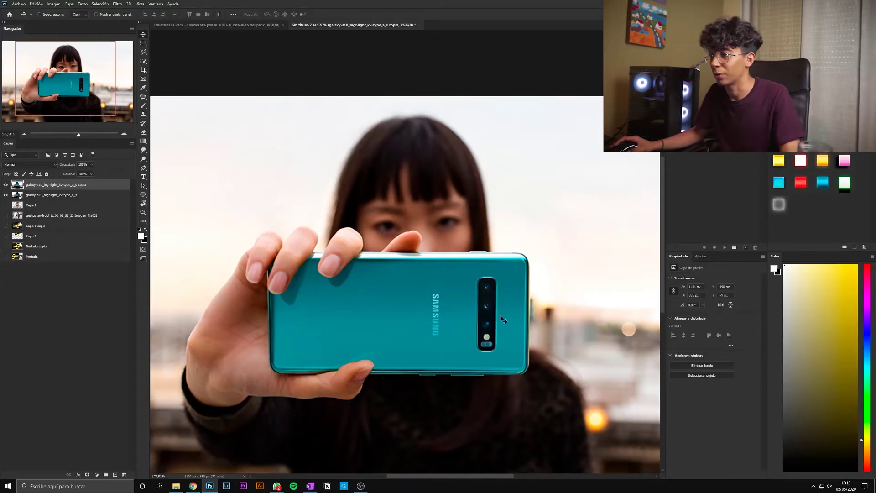
{"action": "scroll", "coordinate": [495, 320], "scroll_direction": "down", "scroll_amount": 1}
{"action": "scroll", "coordinate": [491, 324], "scroll_direction": "down", "scroll_amount": 1}
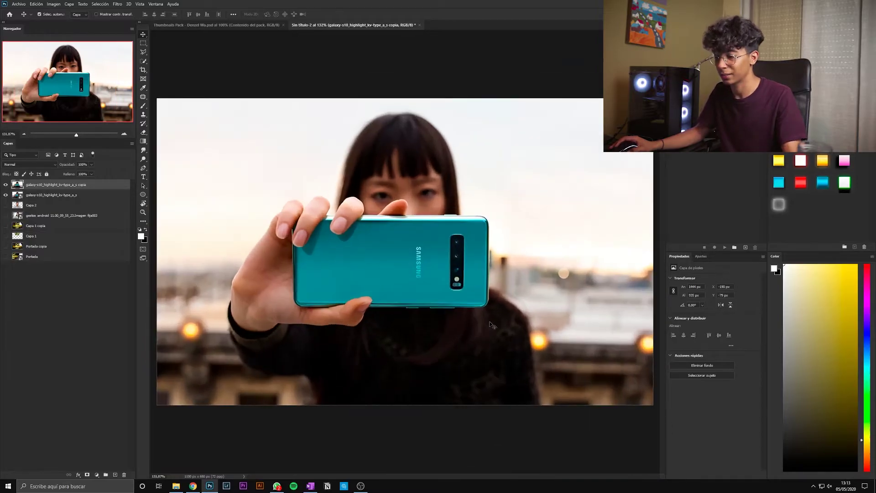
{"action": "key", "text": "l"}
{"action": "scroll", "coordinate": [415, 249], "scroll_direction": "up", "scroll_amount": 1}
{"action": "left_click_drag", "start_coordinate": [414, 243], "coordinate": [433, 245]}
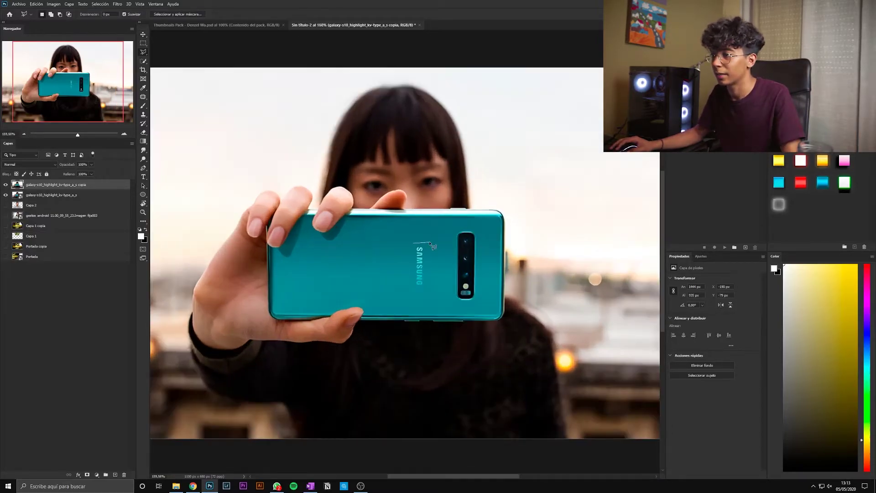
- Content-aware fill the lassoed SAMSUNG logo, then deselect
{"action": "right_click", "coordinate": [425, 284]}
{"action": "left_click", "coordinate": [457, 365]}
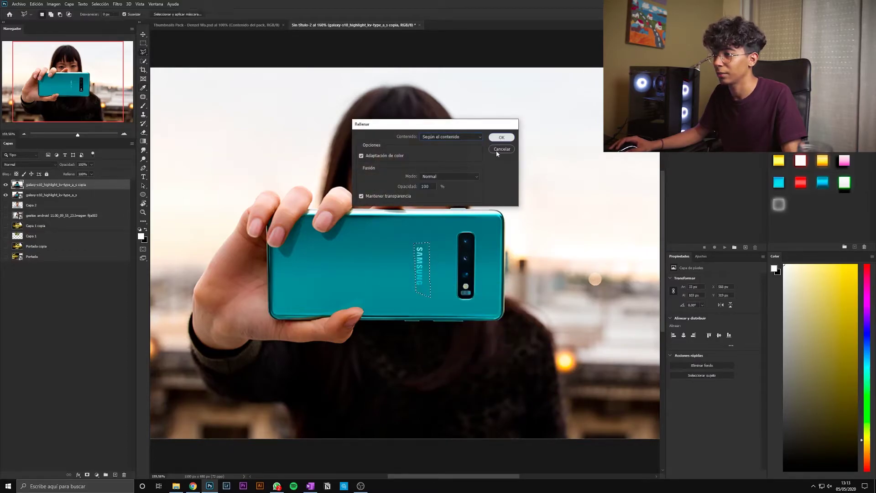
{"action": "left_click", "coordinate": [501, 138]}
{"action": "key", "text": "ctrl+d"}
- Lasso the camera strip, content-aware fill it, deselect, and fit the image to the window
{"action": "key", "text": "m"}
{"action": "scroll", "coordinate": [402, 283], "scroll_direction": "up", "scroll_amount": 2}
{"action": "scroll", "coordinate": [402, 283], "scroll_direction": "up", "scroll_amount": 2}
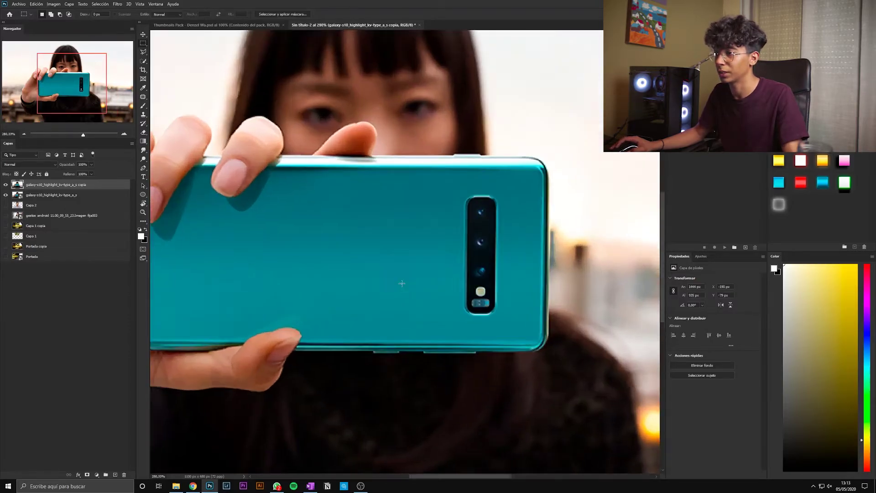
{"action": "scroll", "coordinate": [402, 283], "scroll_direction": "up", "scroll_amount": 1}
{"action": "key", "text": "l"}
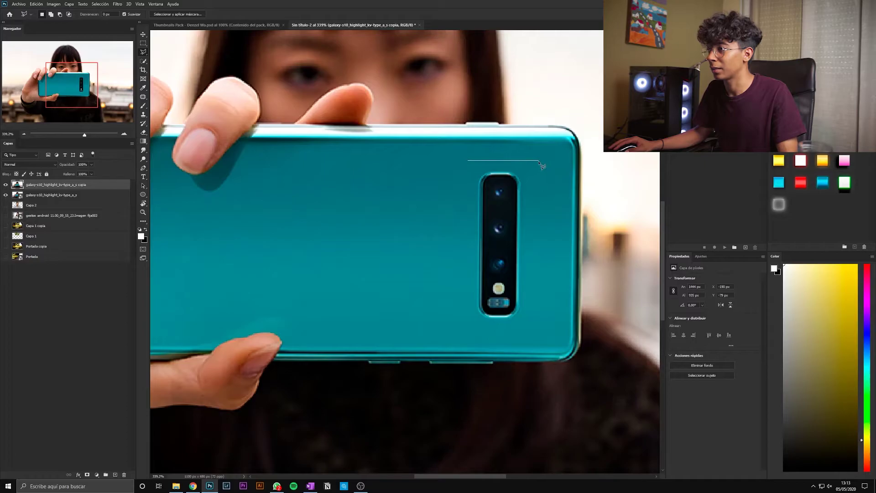
{"action": "left_click_drag", "start_coordinate": [448, 206], "coordinate": [457, 201]}
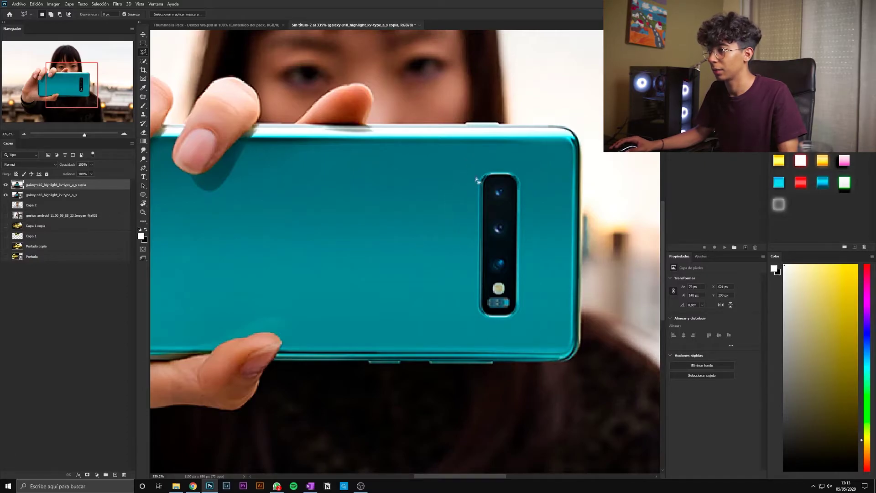
{"action": "right_click", "coordinate": [485, 190]}
{"action": "left_click", "coordinate": [525, 276]}
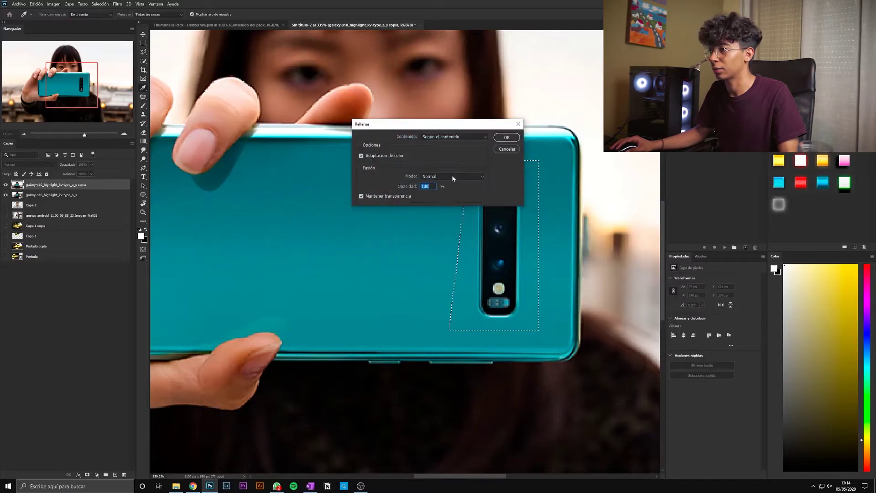
{"action": "left_click", "coordinate": [507, 137]}
{"action": "key", "text": "ctrl+d"}
{"action": "scroll", "coordinate": [545, 194], "scroll_direction": "down", "scroll_amount": 5}
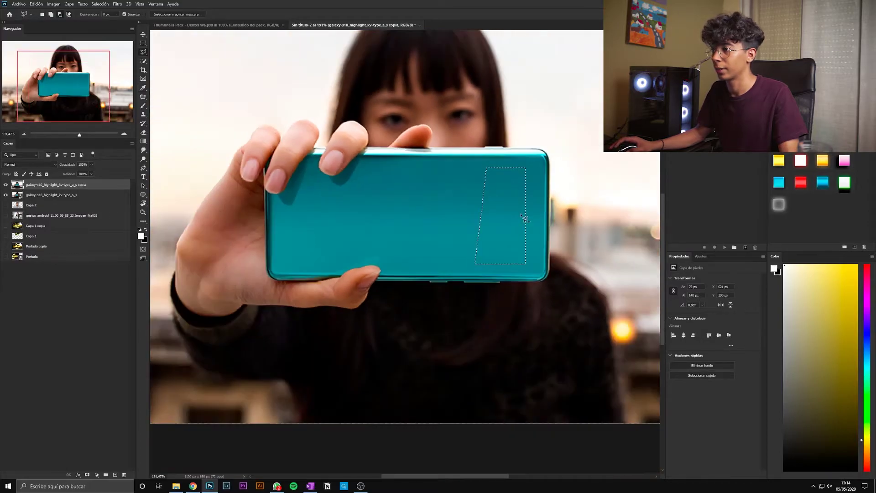
{"action": "key", "text": "m"}
{"action": "key", "text": "ctrl+0"}
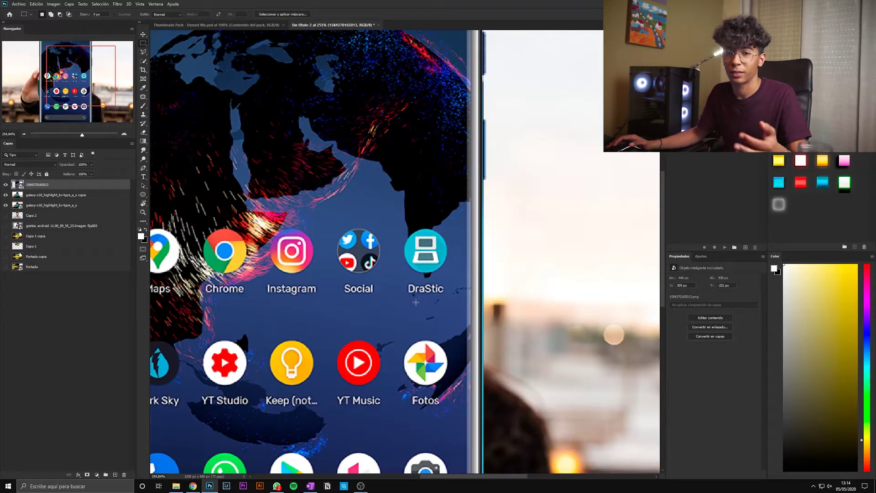
- Lasso the YT Music icon, content-aware fill it with the wallpaper, and deselect
{"action": "key", "text": "l"}
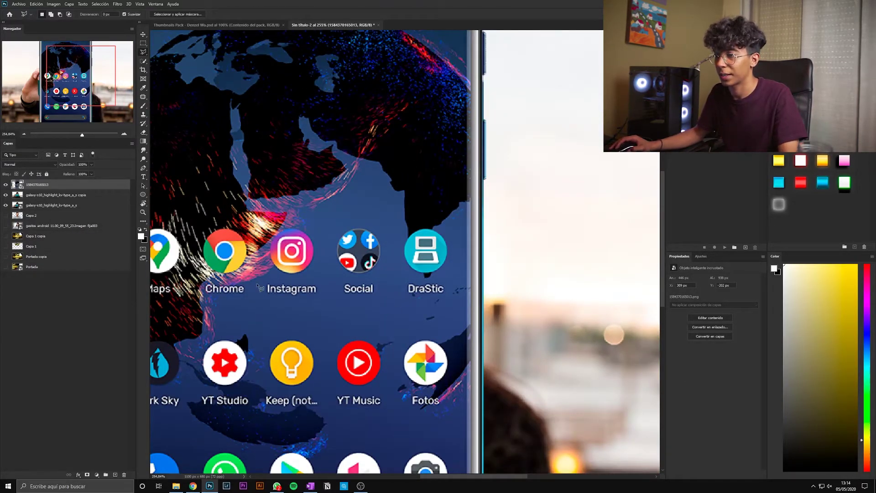
{"action": "scroll", "coordinate": [370, 274], "scroll_direction": "down", "scroll_amount": 1}
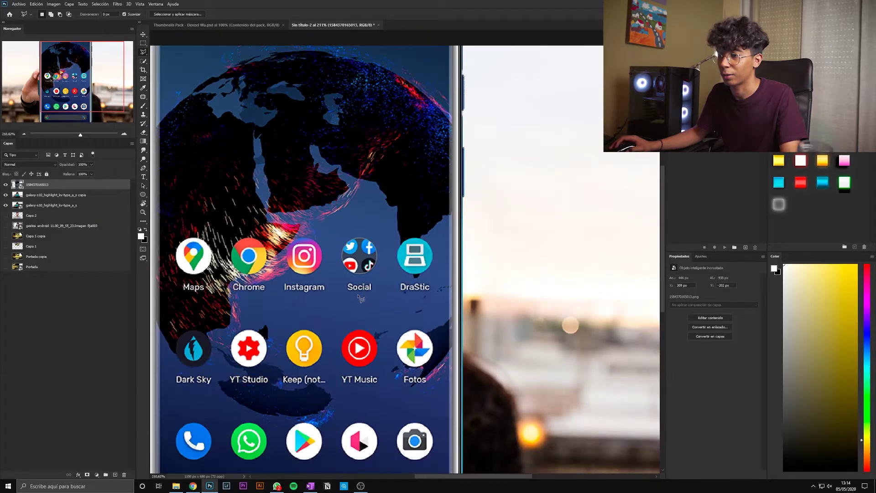
{"action": "scroll", "coordinate": [374, 319], "scroll_direction": "up", "scroll_amount": 2}
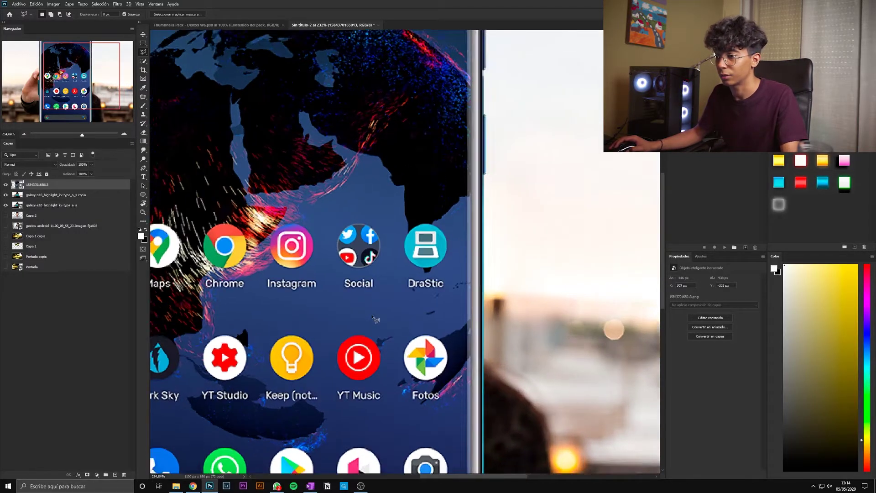
{"action": "left_click_drag", "start_coordinate": [321, 333], "coordinate": [388, 424]}
{"action": "right_click", "coordinate": [374, 395]}
{"action": "left_click", "coordinate": [386, 343]}
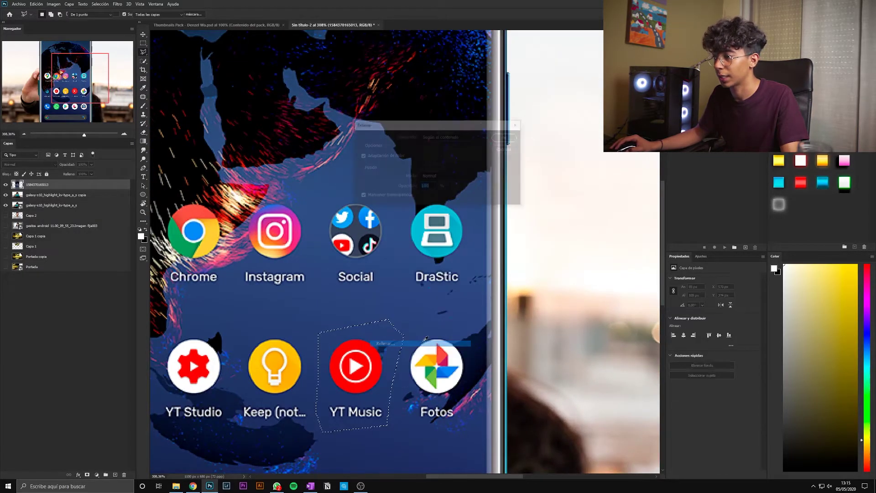
{"action": "left_click", "coordinate": [508, 138]}
{"action": "scroll", "coordinate": [506, 309], "scroll_direction": "down", "scroll_amount": 5}
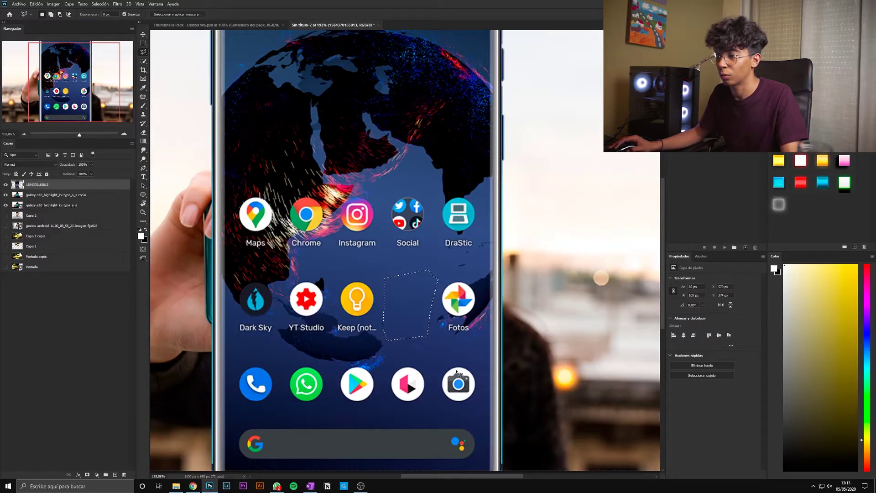
{"action": "key", "text": "ctrl+d"}
- Lasso around the Social icon and bring up its Fill settings
{"action": "scroll", "coordinate": [458, 372], "scroll_direction": "up", "scroll_amount": 2}
{"action": "scroll", "coordinate": [465, 320], "scroll_direction": "down", "scroll_amount": 3}
{"action": "scroll", "coordinate": [476, 284], "scroll_direction": "up", "scroll_amount": 1}
{"action": "key", "text": "m"}
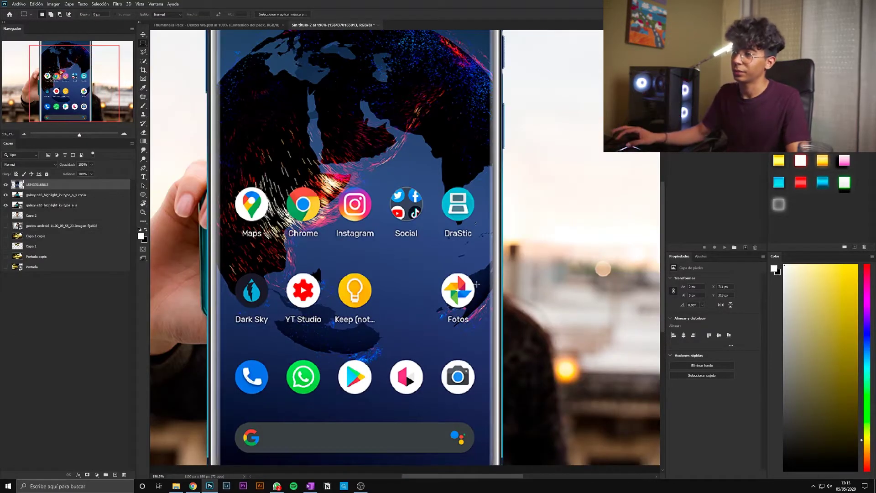
{"action": "key", "text": "l"}
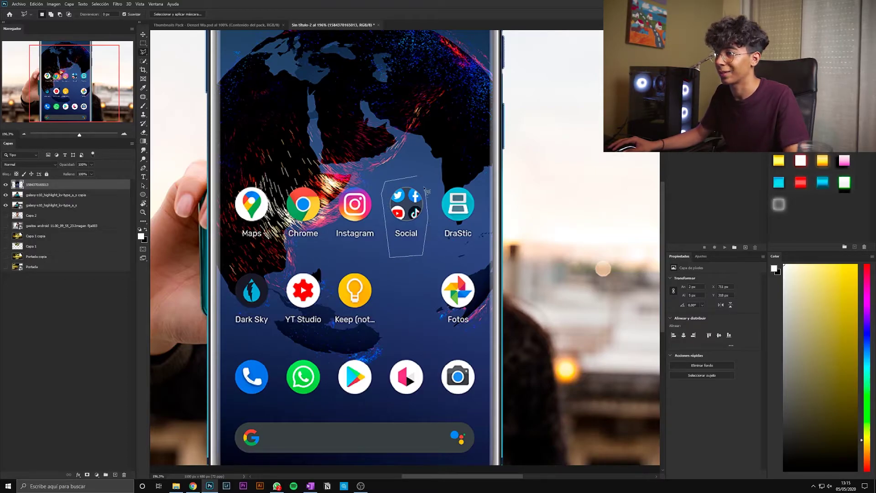
{"action": "right_click", "coordinate": [413, 196]}
{"action": "left_click", "coordinate": [456, 285]}
- Confirm the Social icon fill, try the Eraser, then hide the galaxy copia layer and zoom in
{"action": "key", "text": "Return"}
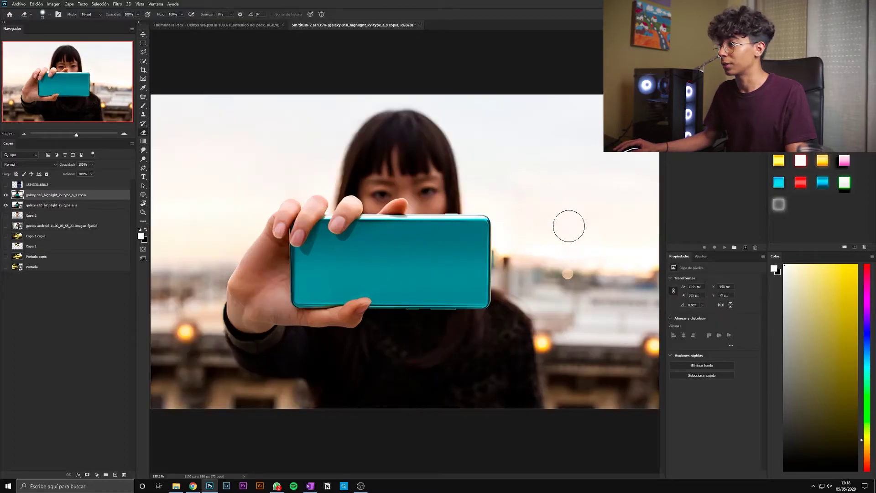
{"action": "mouse_move", "coordinate": [563, 130]}
{"action": "left_mouse_down"}
{"action": "mouse_move", "coordinate": [532, 297]}
{"action": "mouse_move", "coordinate": [557, 309]}
{"action": "left_mouse_up"}
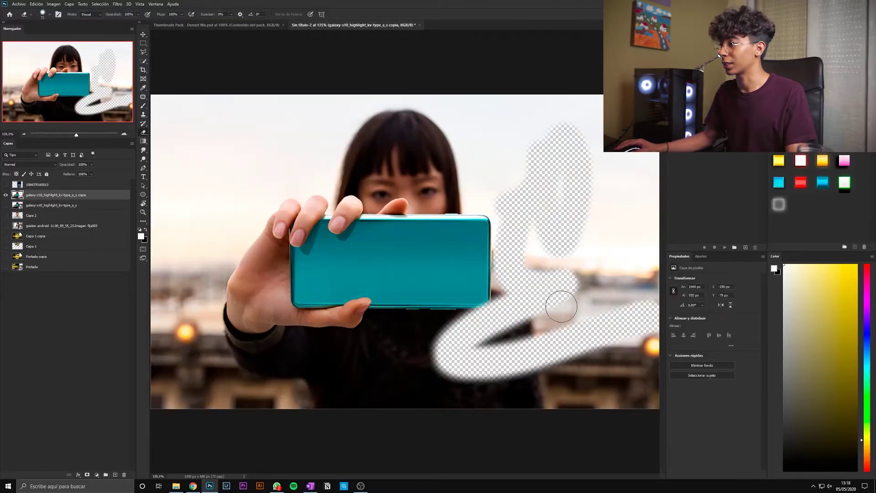
{"action": "scroll", "coordinate": [598, 224], "scroll_direction": "down", "scroll_amount": 3}
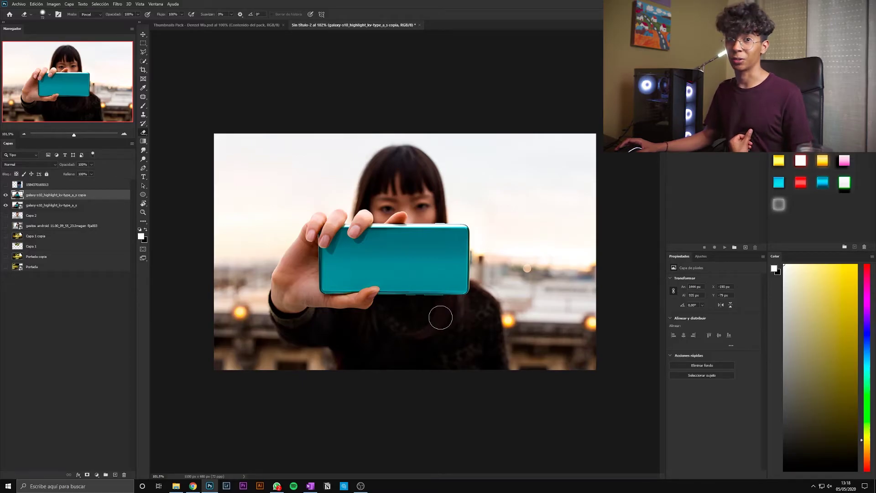
{"action": "left_click", "coordinate": [6, 194]}
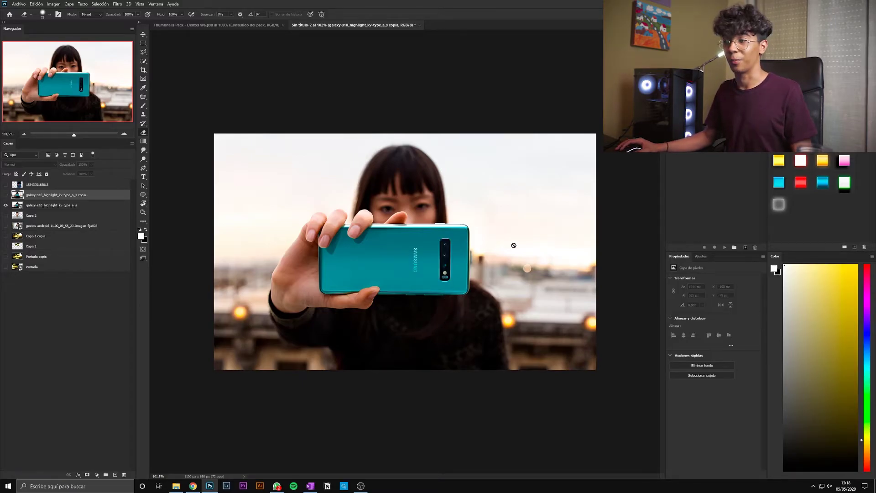
{"action": "key", "text": "ctrl+plus"}
{"action": "key", "text": "v"}
{"action": "scroll", "coordinate": [459, 200], "scroll_direction": "up", "scroll_amount": 2}
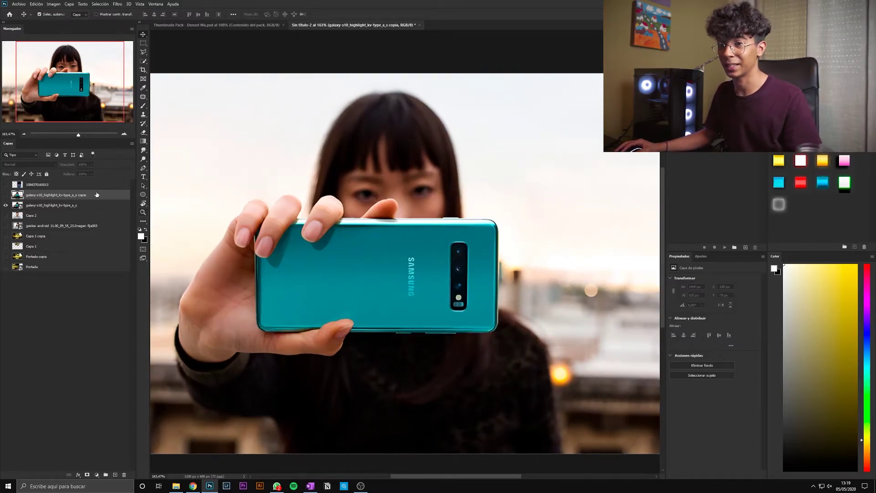
- Duplicate the galaxy-s10 layer twice and rasterize the glowing 'pepino' text layer
{"action": "left_click", "coordinate": [19, 205]}
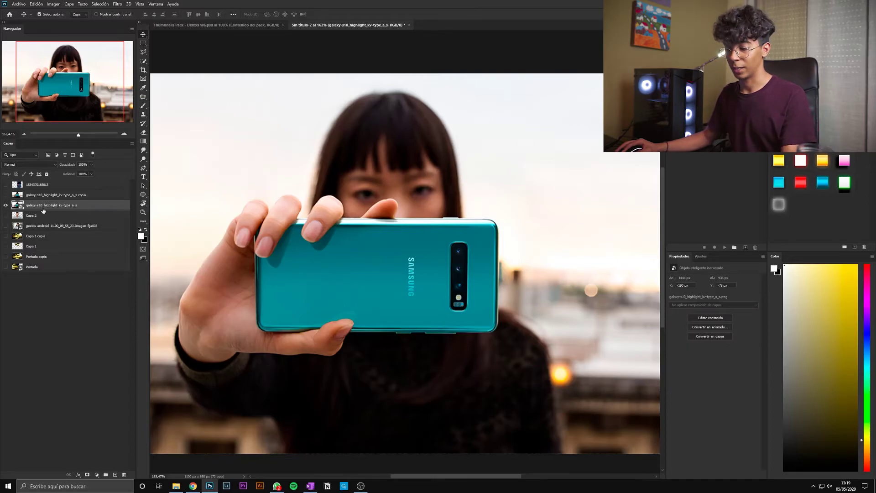
{"action": "key", "text": "ctrl+j"}
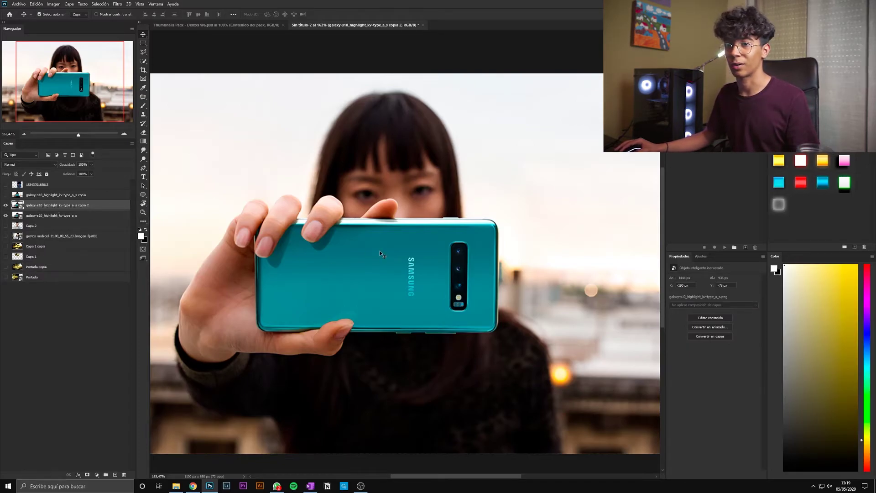
{"action": "key", "text": "ctrl+j"}
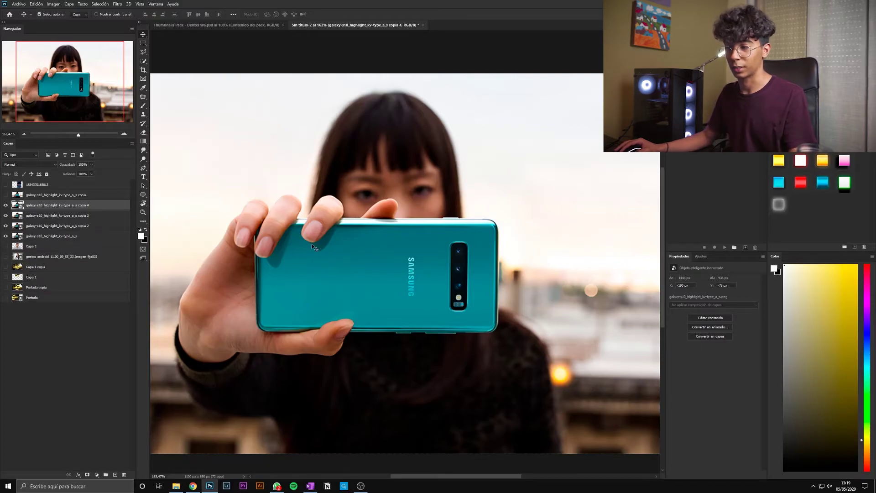
{"action": "scroll", "coordinate": [375, 204], "scroll_direction": "down", "scroll_amount": 3}
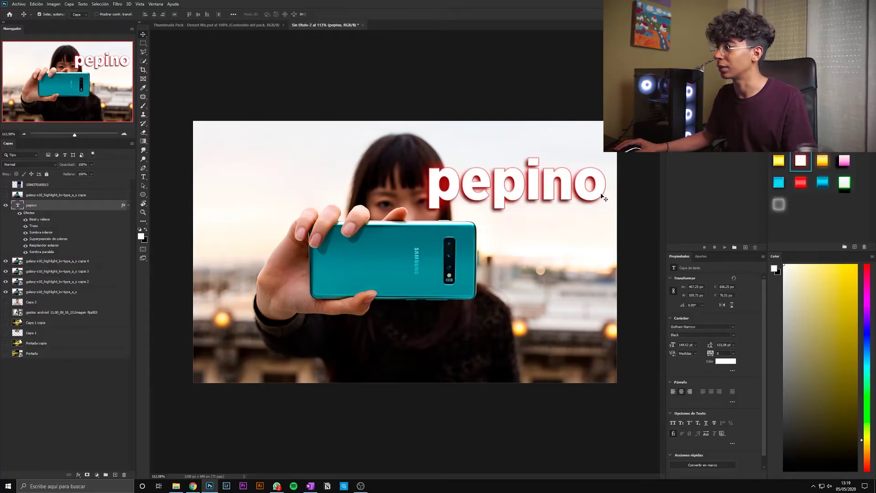
{"action": "scroll", "coordinate": [513, 261], "scroll_direction": "up", "scroll_amount": 2}
{"action": "scroll", "coordinate": [534, 220], "scroll_direction": "up", "scroll_amount": 2}
{"action": "right_click", "coordinate": [59, 211]}
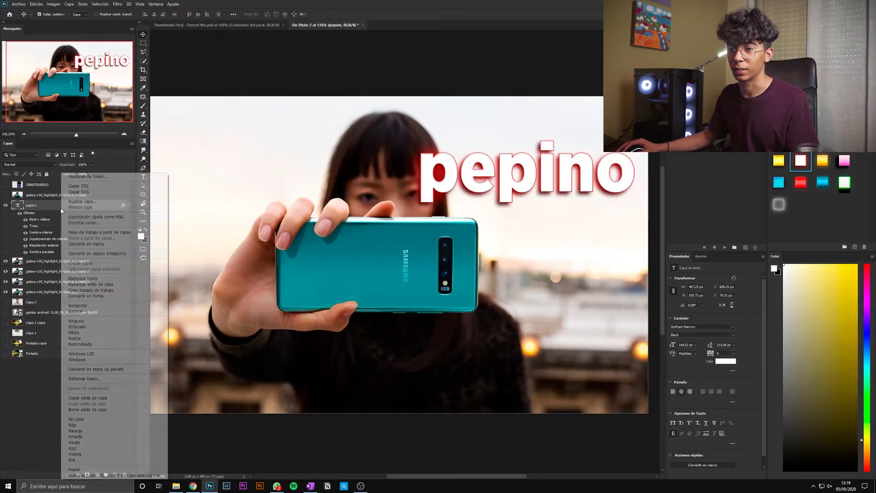
{"action": "left_click", "coordinate": [84, 284]}
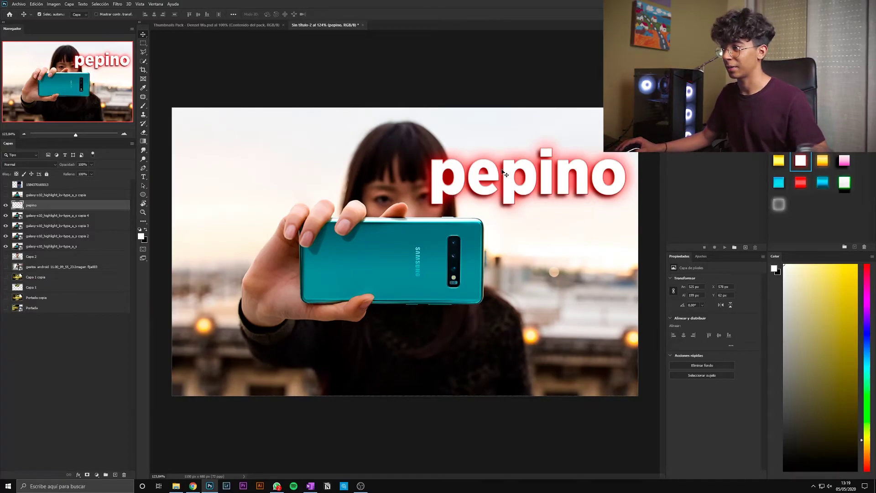
{"action": "scroll", "coordinate": [550, 158], "scroll_direction": "up", "scroll_amount": 4}
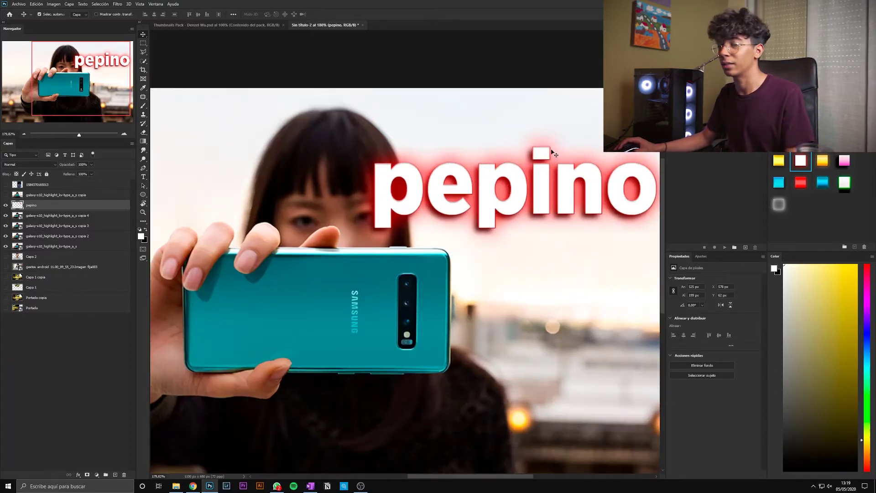
{"action": "scroll", "coordinate": [549, 126], "scroll_direction": "up", "scroll_amount": 2}
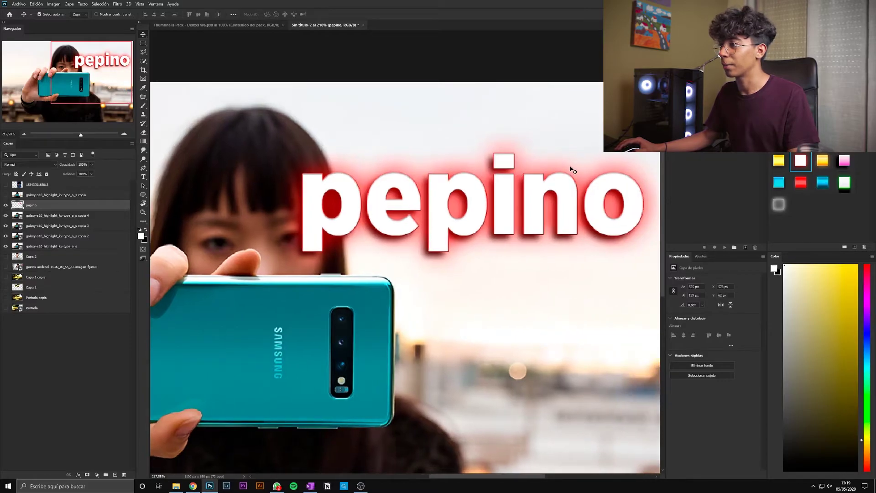
{"action": "scroll", "coordinate": [574, 171], "scroll_direction": "down", "scroll_amount": 2}
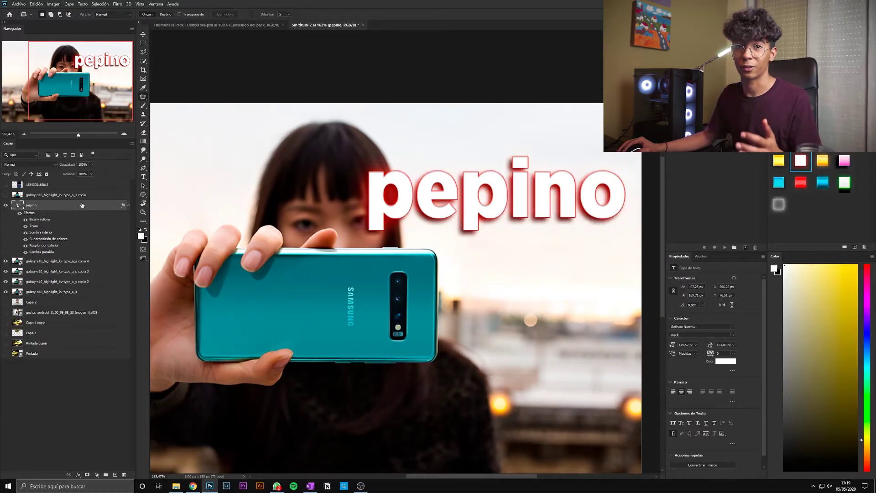
- Rasterize the layer style of 'pepino copia' so its effects become plain pixels
{"action": "right_click", "coordinate": [75, 206]}
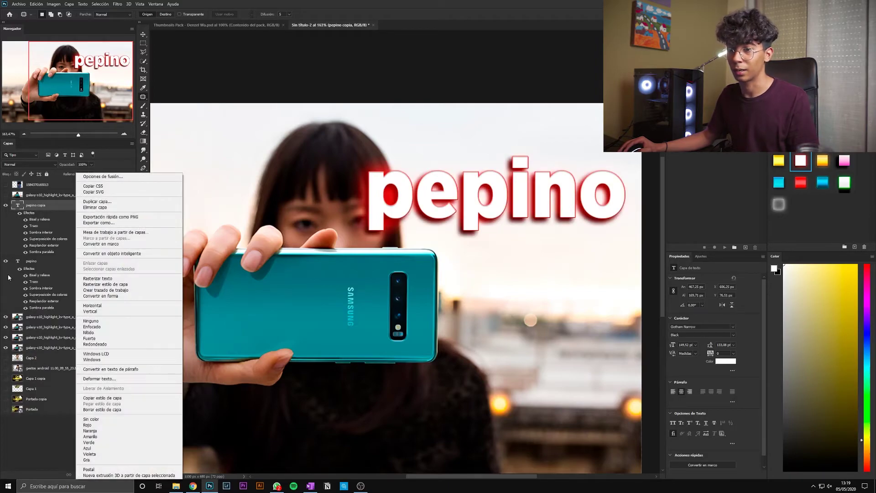
{"action": "key", "text": "Escape"}
{"action": "right_click", "coordinate": [67, 213]}
{"action": "left_click", "coordinate": [103, 285]}
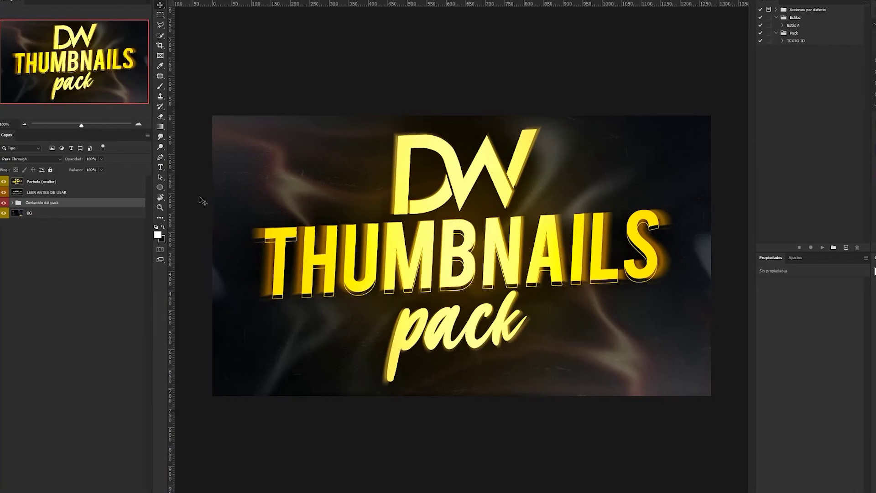
- Hide the Portada and LEER ANTES DE USAR layers, then expand the FLECHAS and LIGHTS groups
{"action": "left_click", "coordinate": [3, 182]}
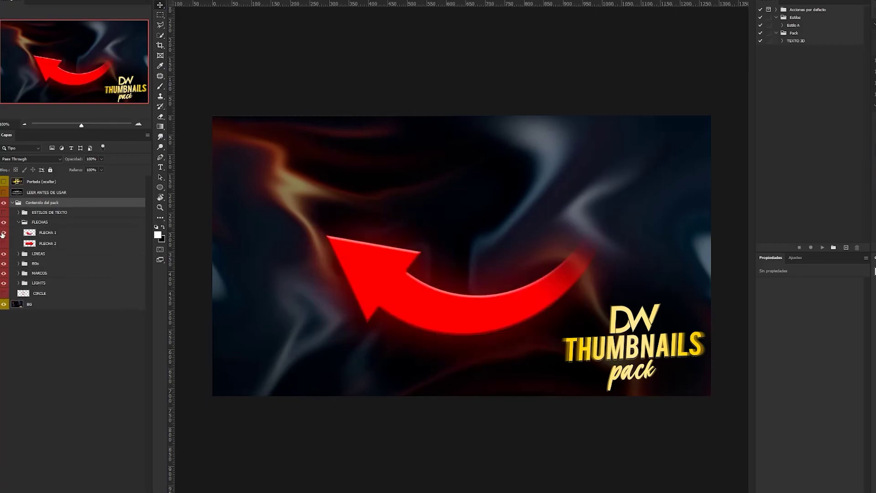
{"action": "left_click", "coordinate": [17, 222]}
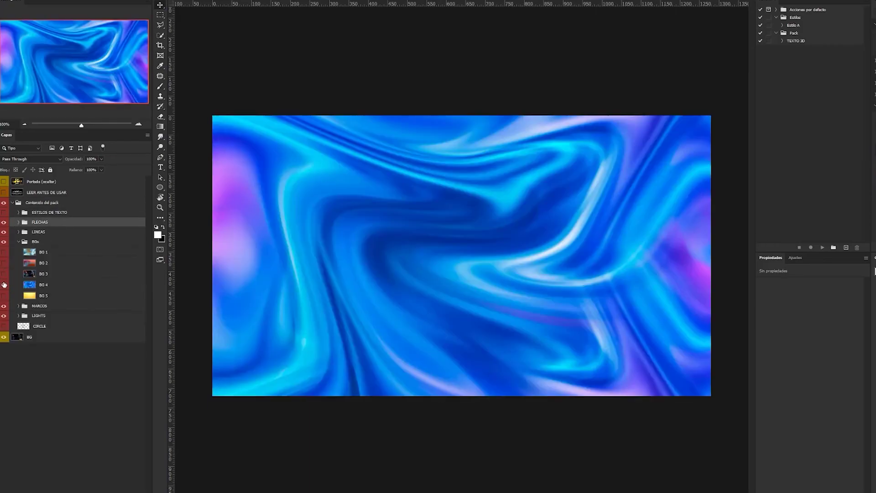
{"action": "left_click", "coordinate": [18, 241]}
{"action": "left_click", "coordinate": [18, 261]}
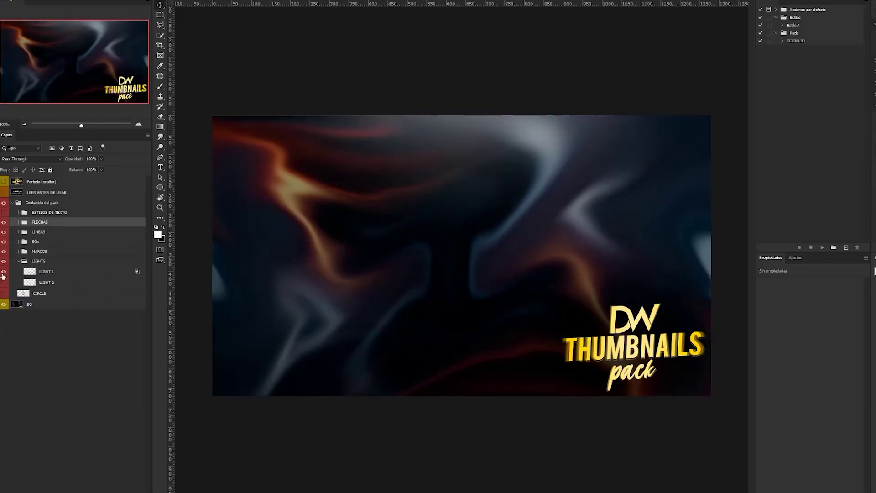